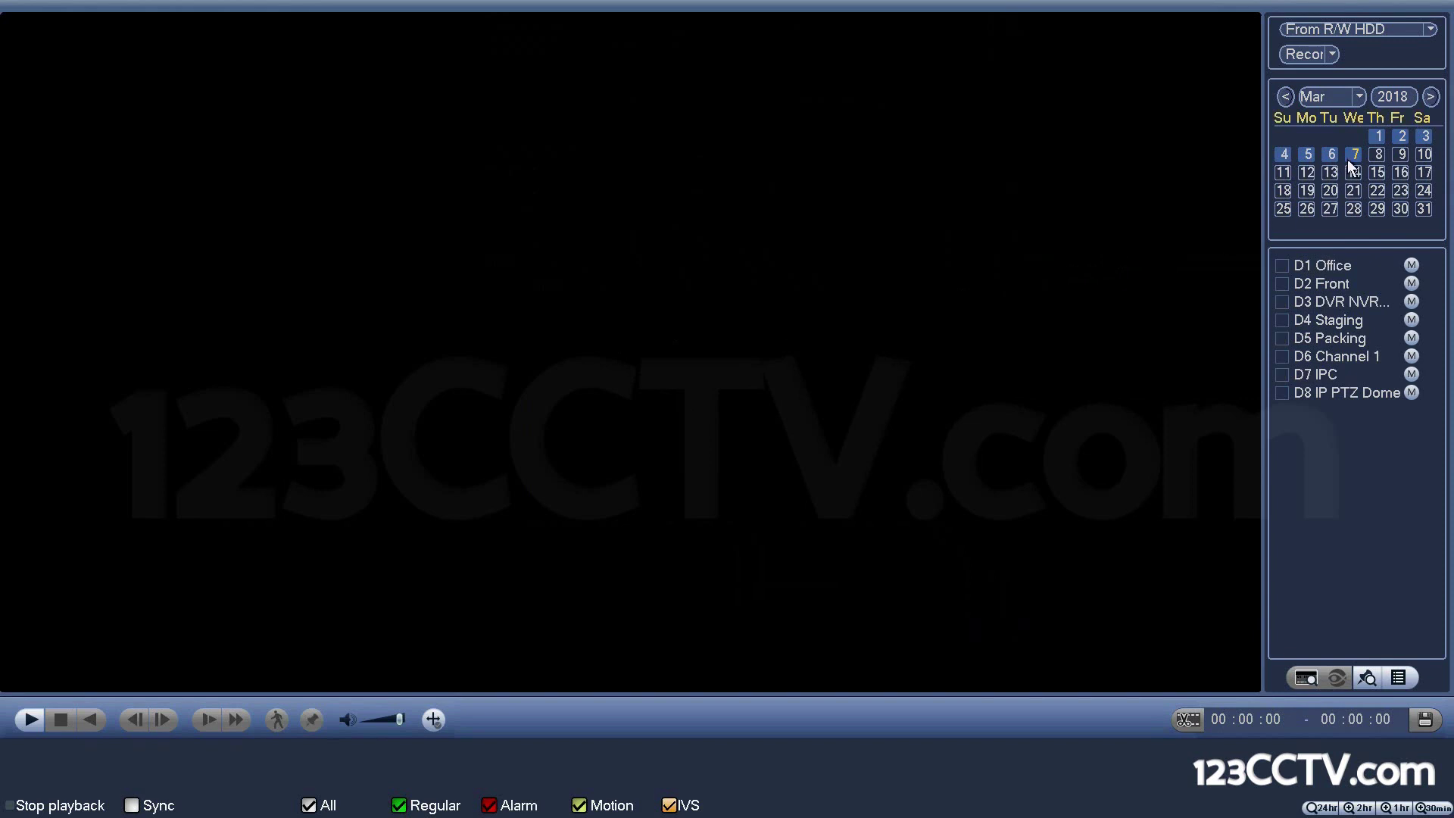
Exit to the live view and reopen the recording search screen from the main menu.
right_click(1054, 217)
right_click(754, 347)
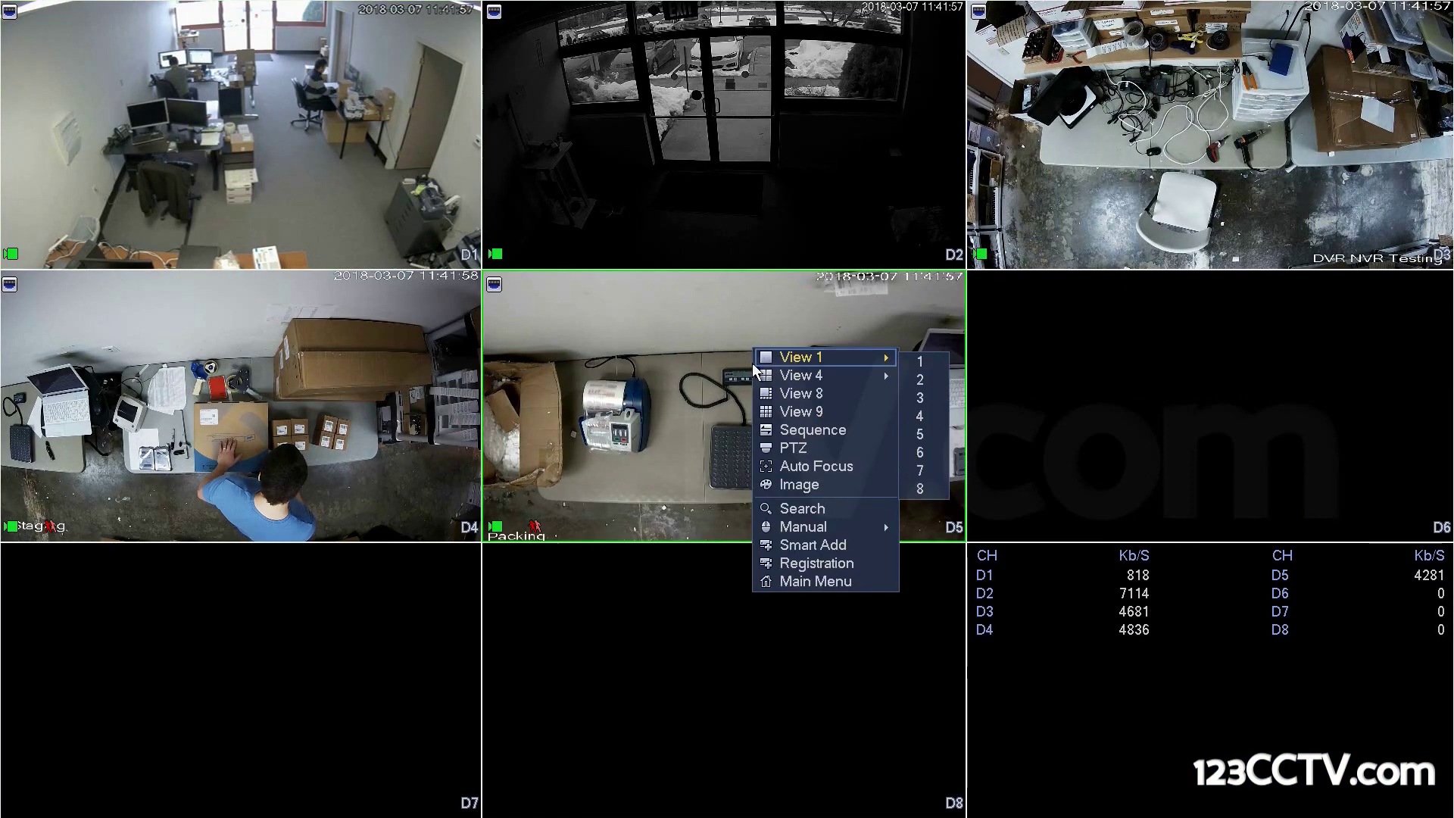
click(785, 580)
click(483, 246)
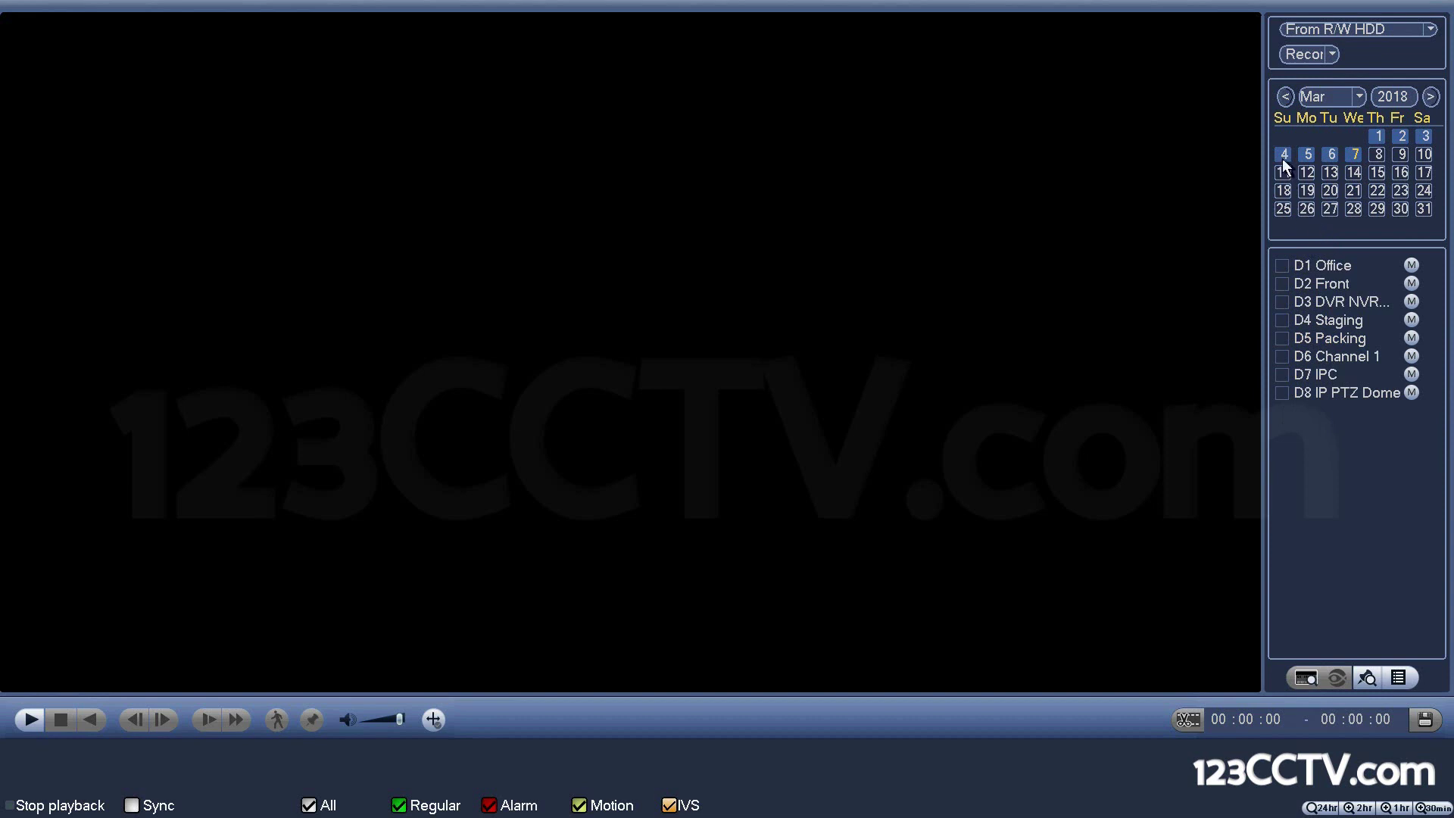
Browse the recording calendar back to December 2017, forward to April 2018, and return to March 2018.
click(1286, 97)
click(1285, 97)
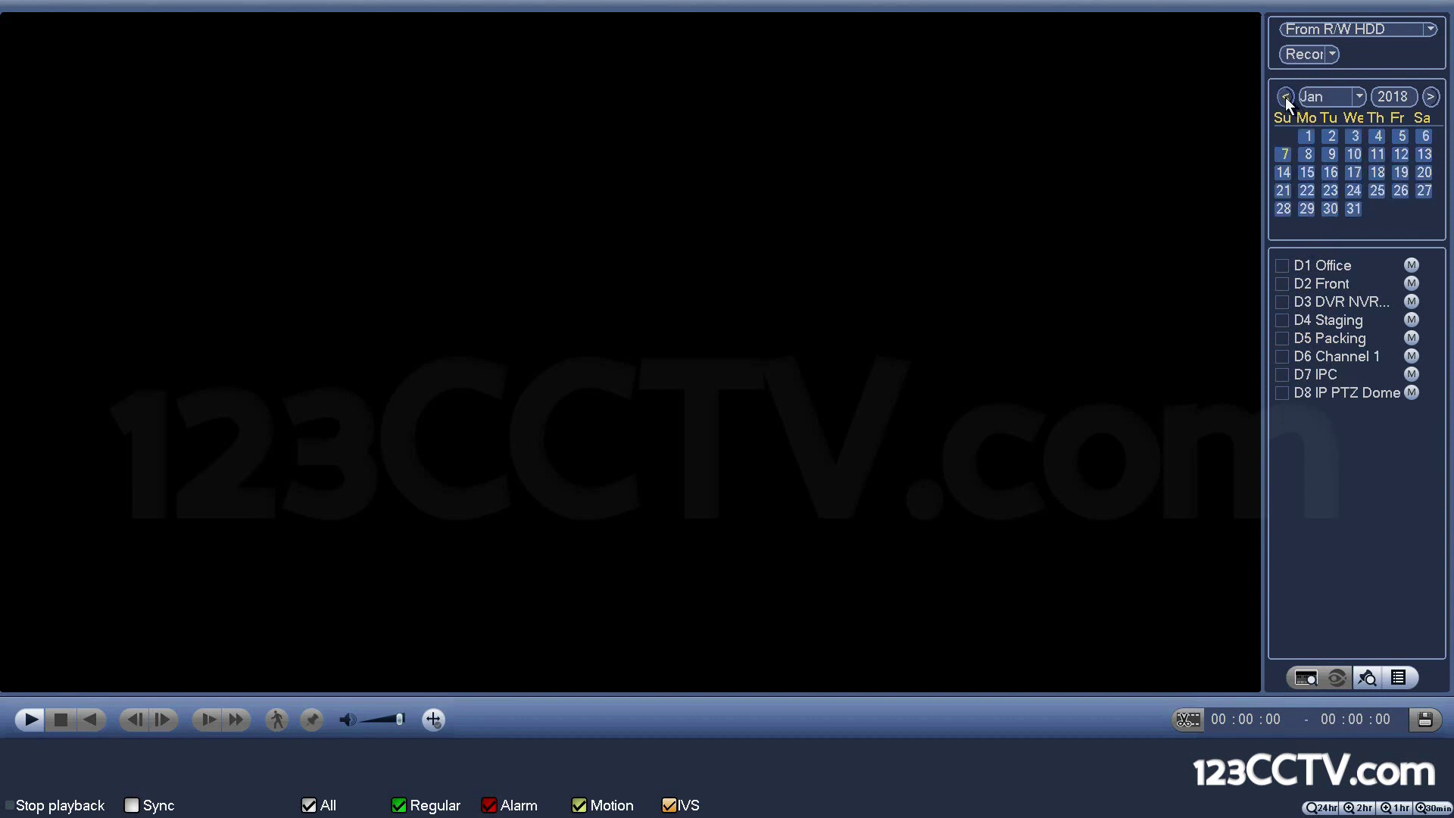
click(1285, 97)
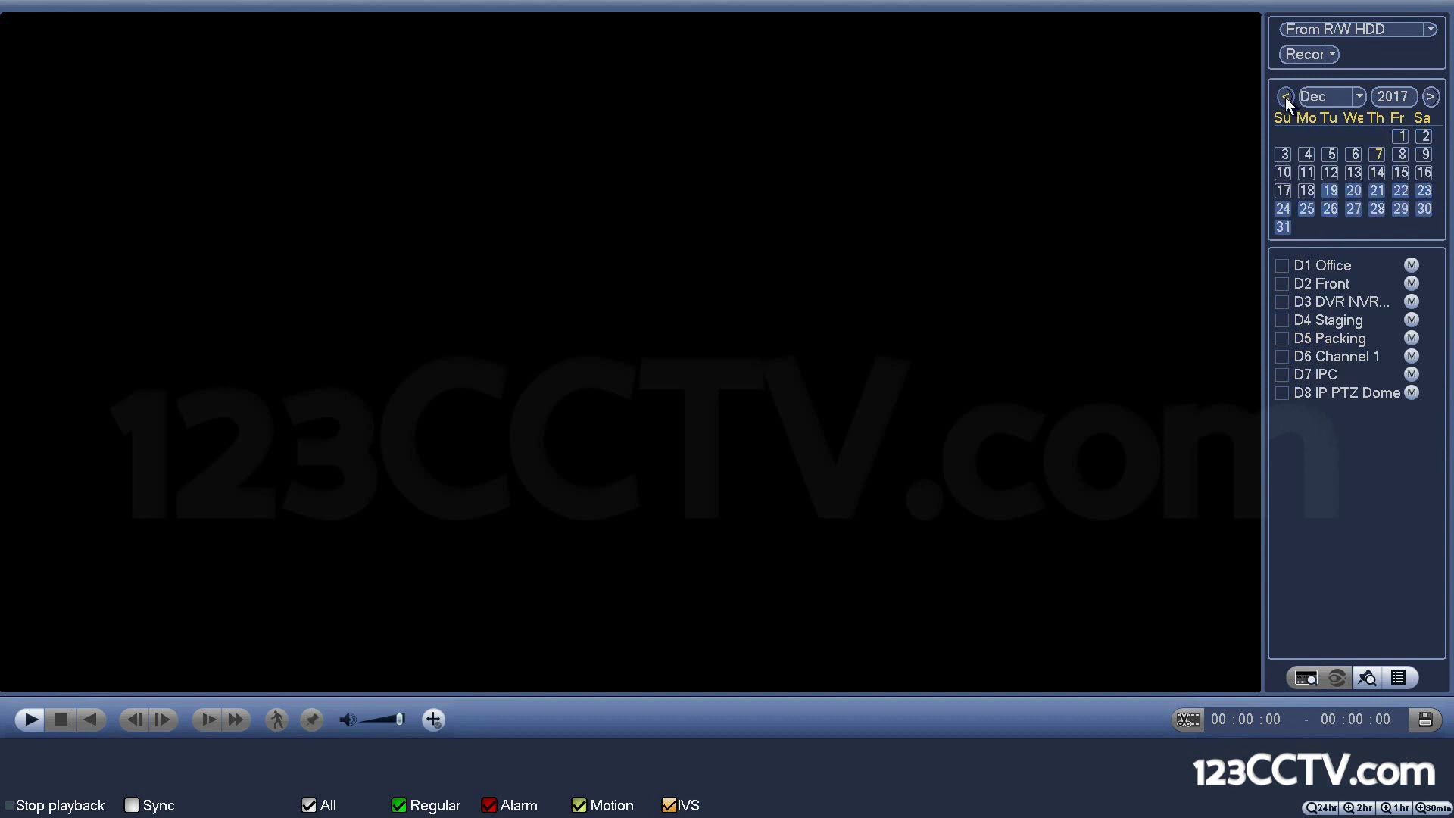
click(1430, 97)
click(1430, 96)
click(1430, 97)
click(1430, 97)
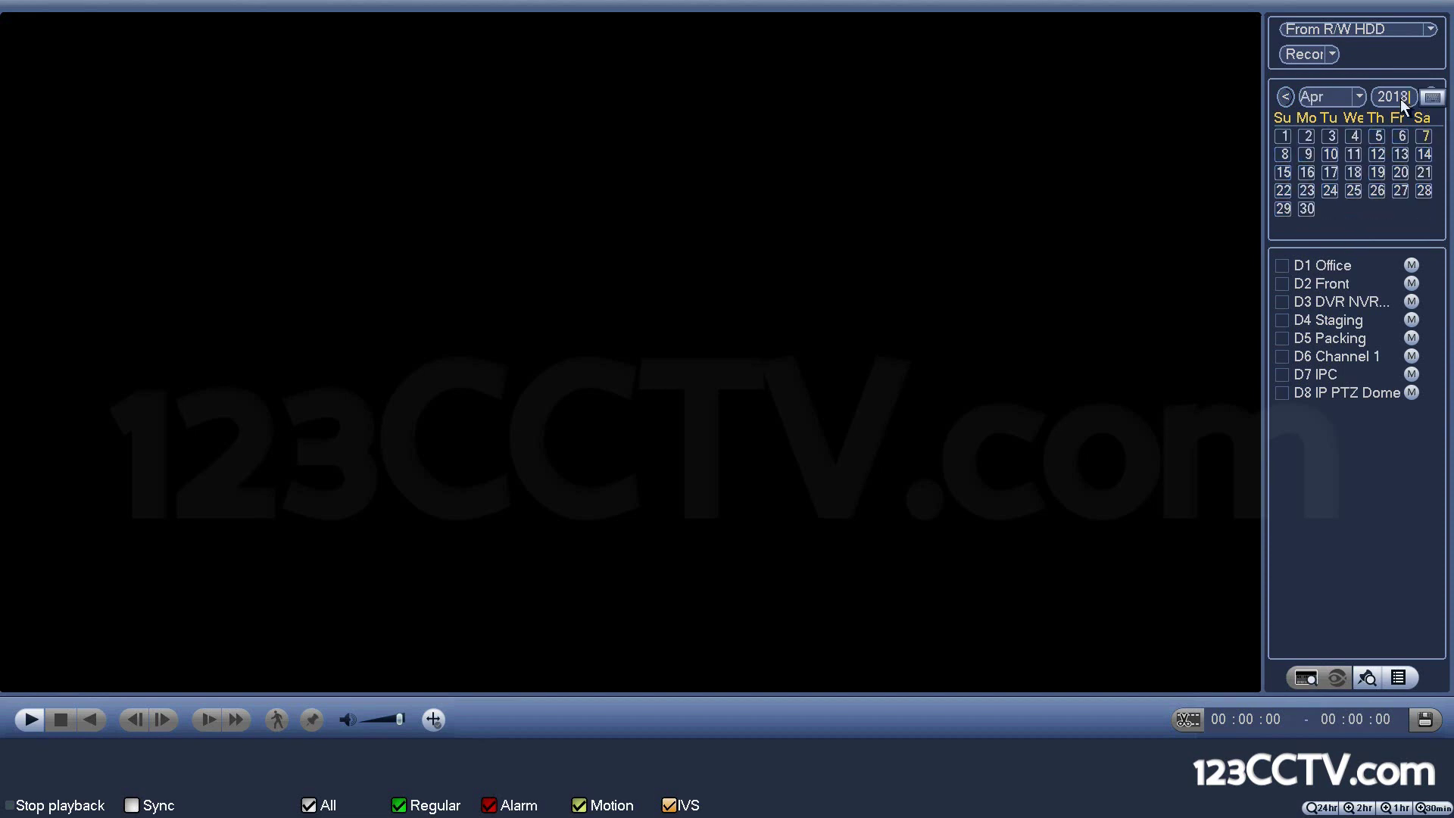
click(1285, 97)
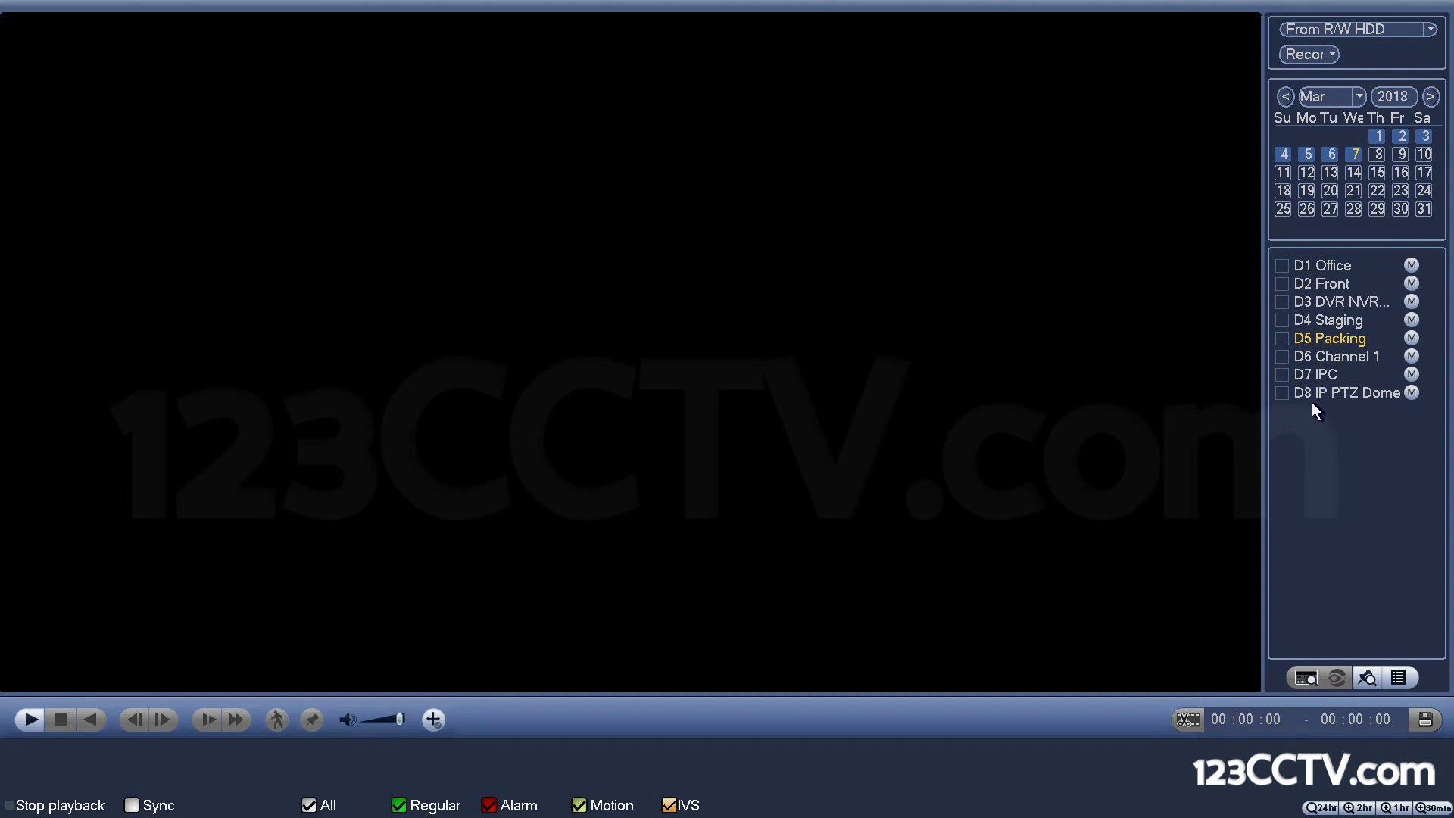
Set D1 Office to the sub stream and select camera D3 DVR NVR for playback.
click(1411, 268)
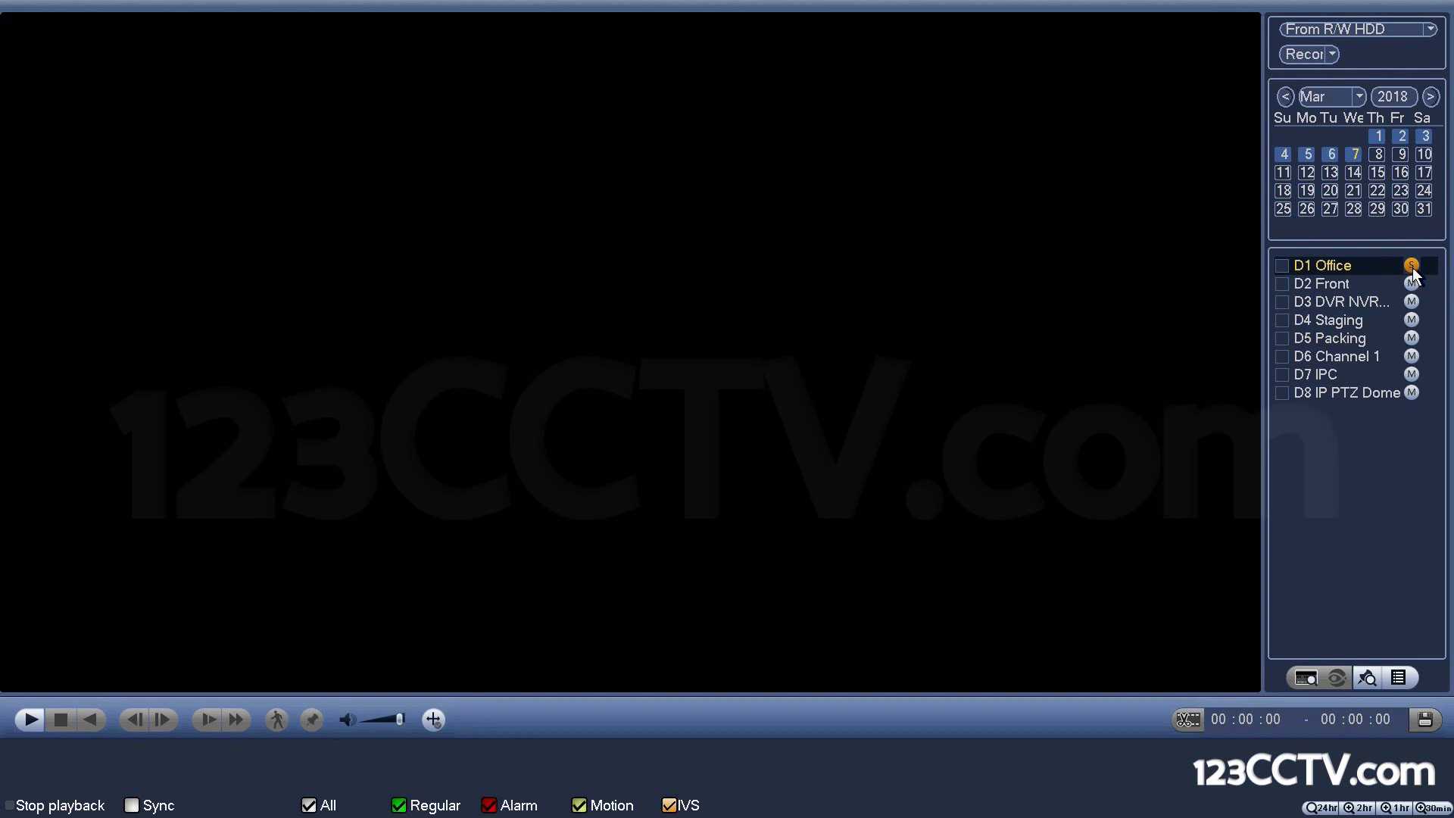
click(1411, 268)
click(1282, 301)
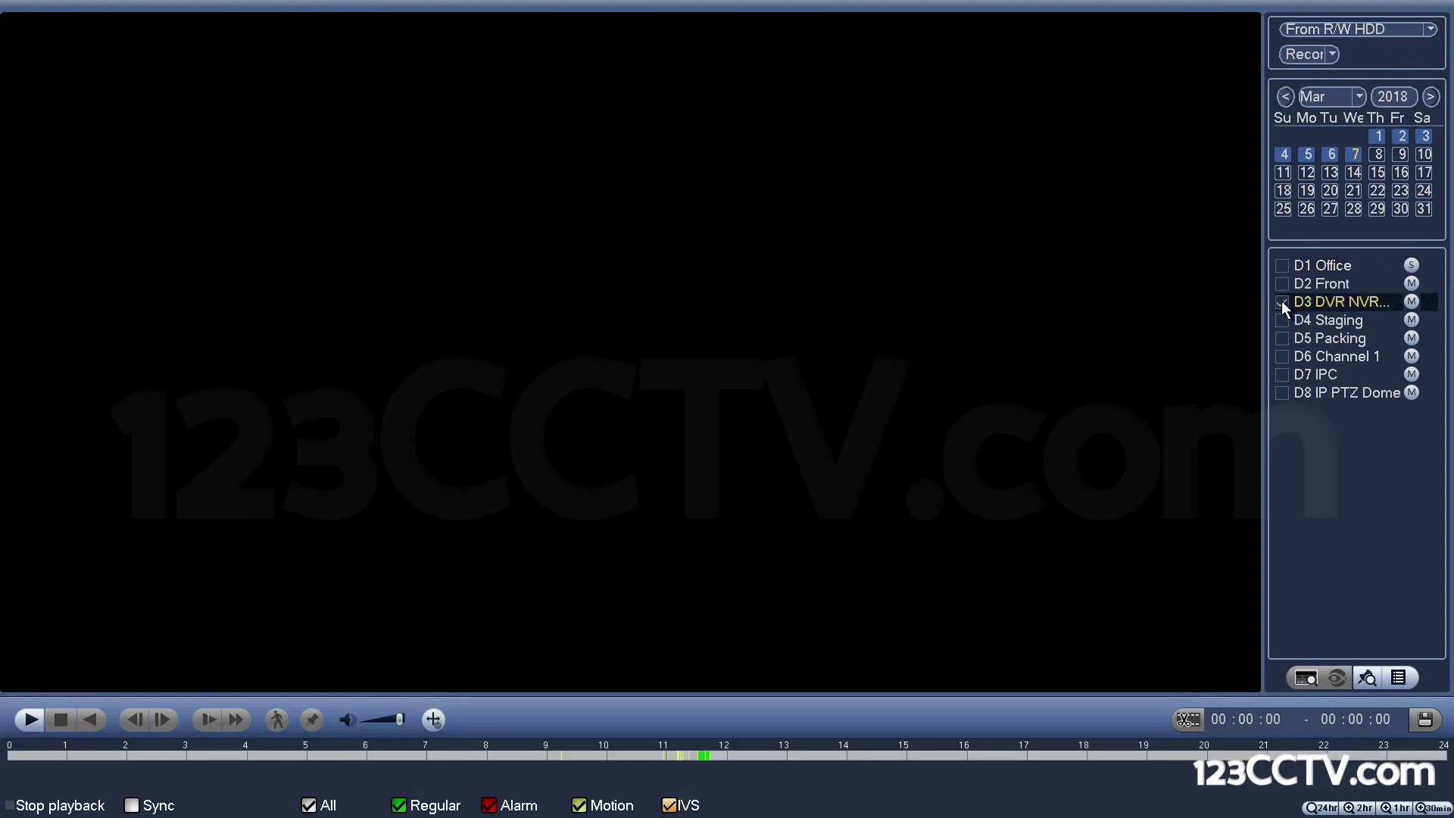
Compare D3's sub-stream and main-stream timelines, then view the list of its main-stream recordings.
click(1412, 303)
click(1411, 302)
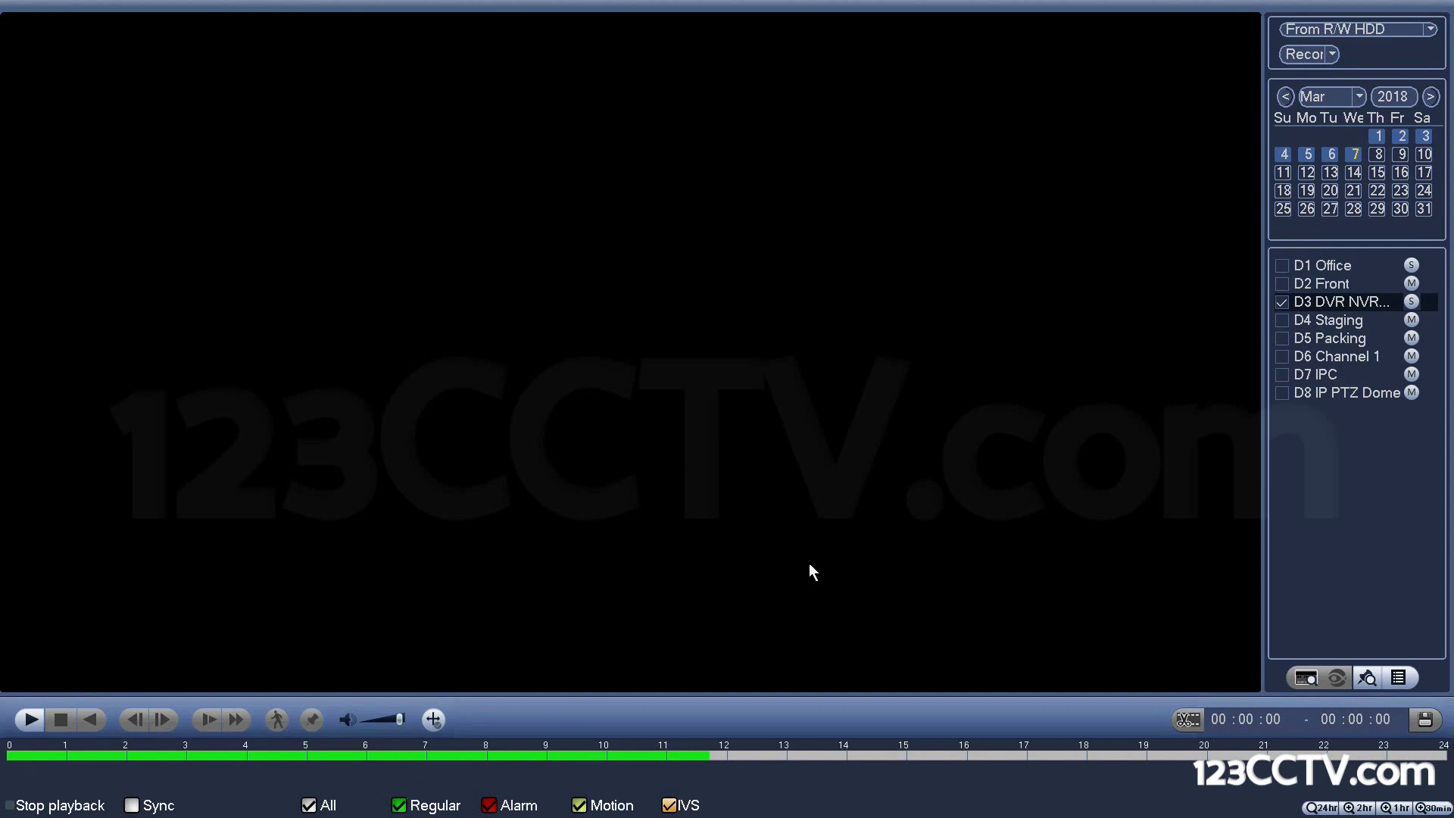
click(1411, 302)
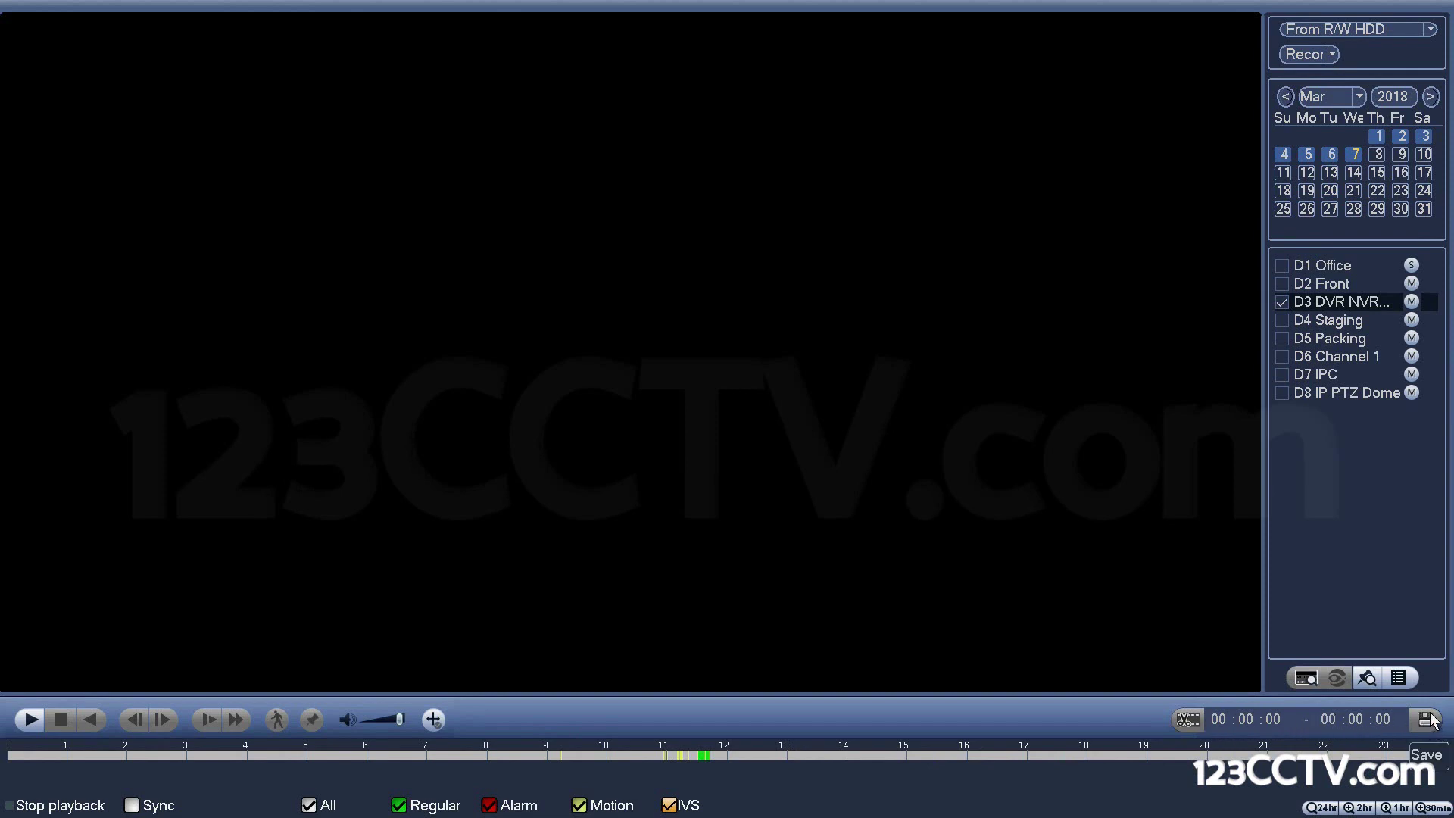
click(1395, 677)
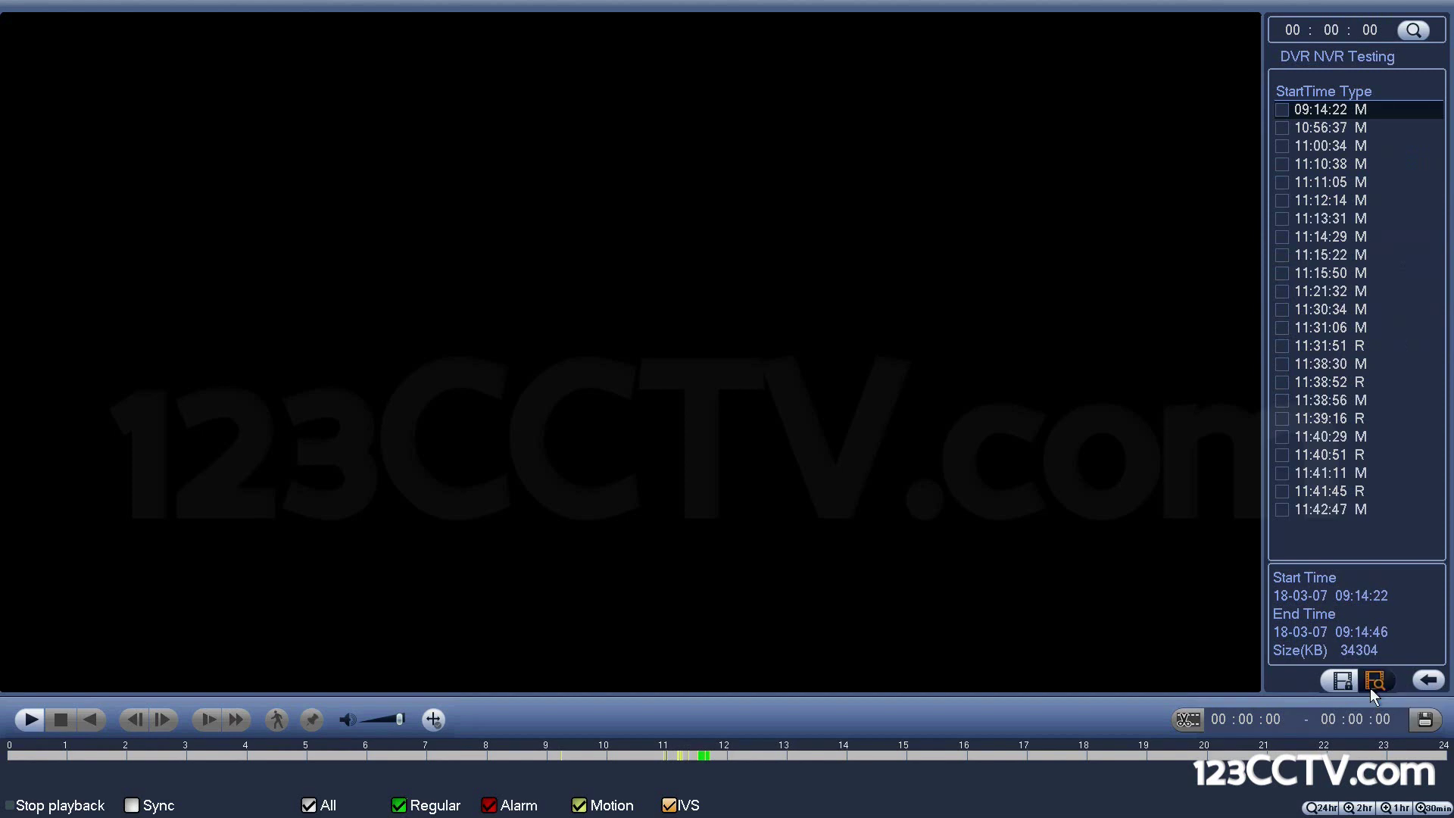
right_click(1370, 688)
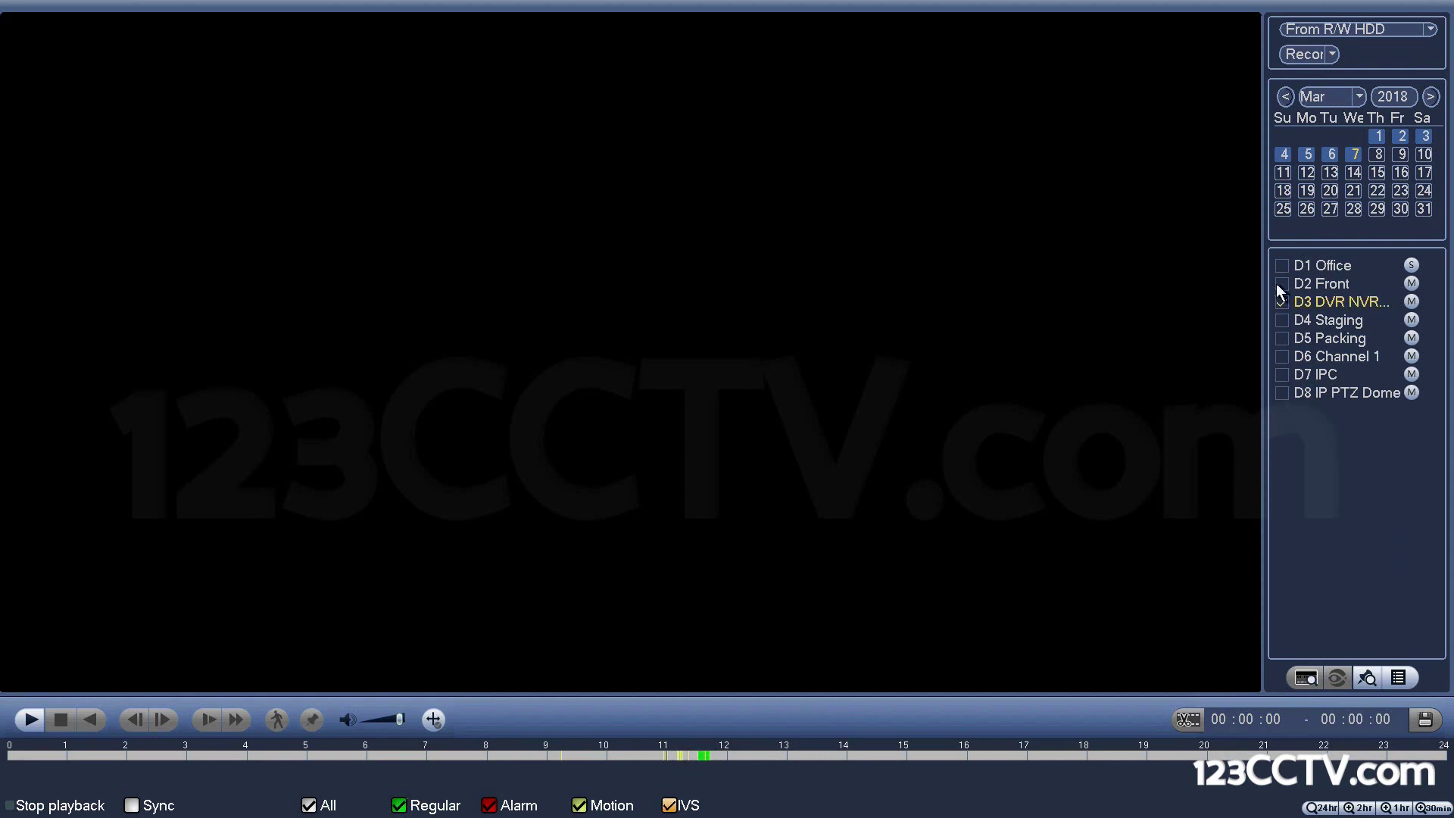
Add cameras D4 Staging and D5 Packing to D3 and start synchronized playback at about 11:32.
click(1278, 319)
click(1278, 338)
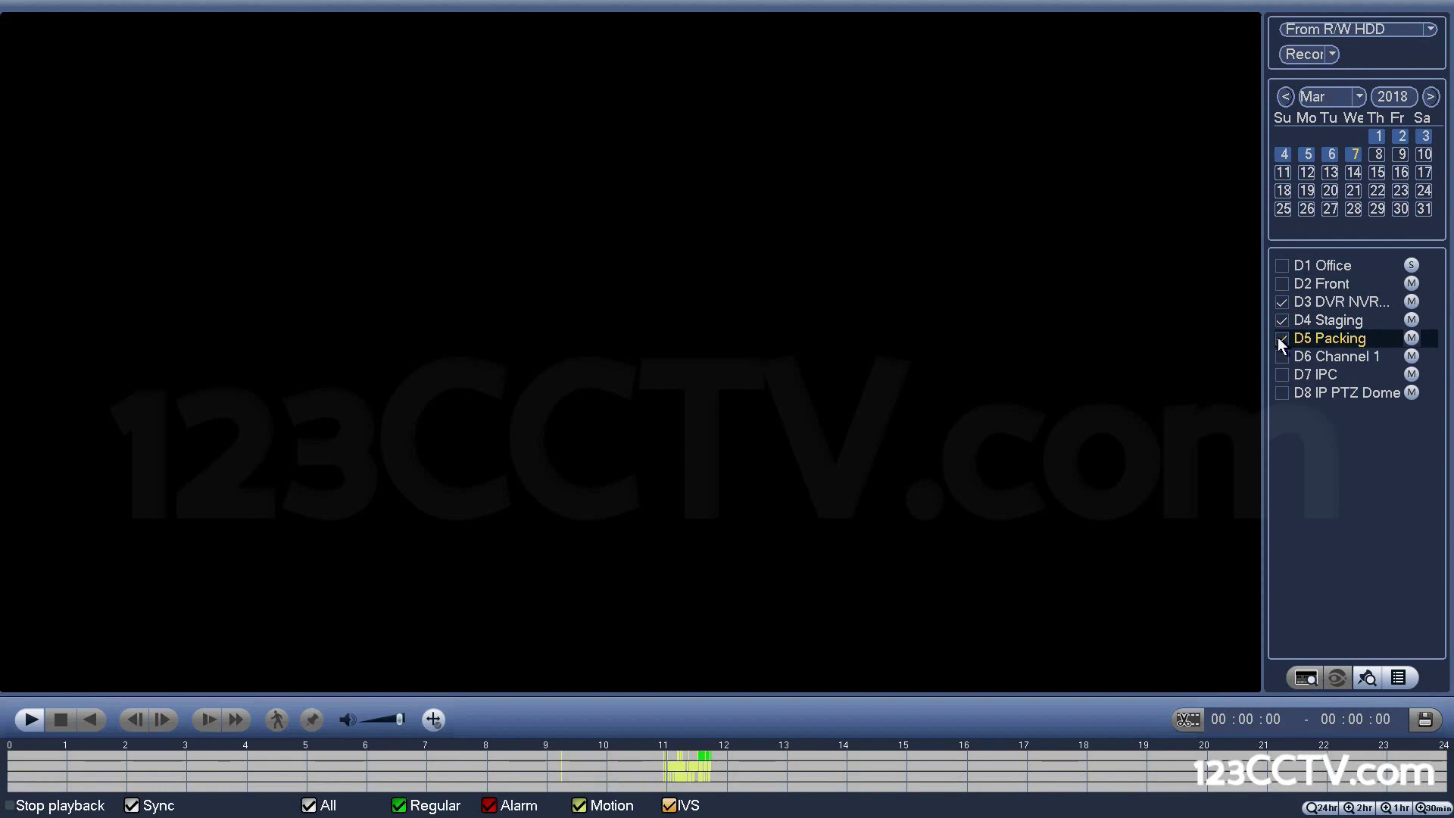
click(701, 768)
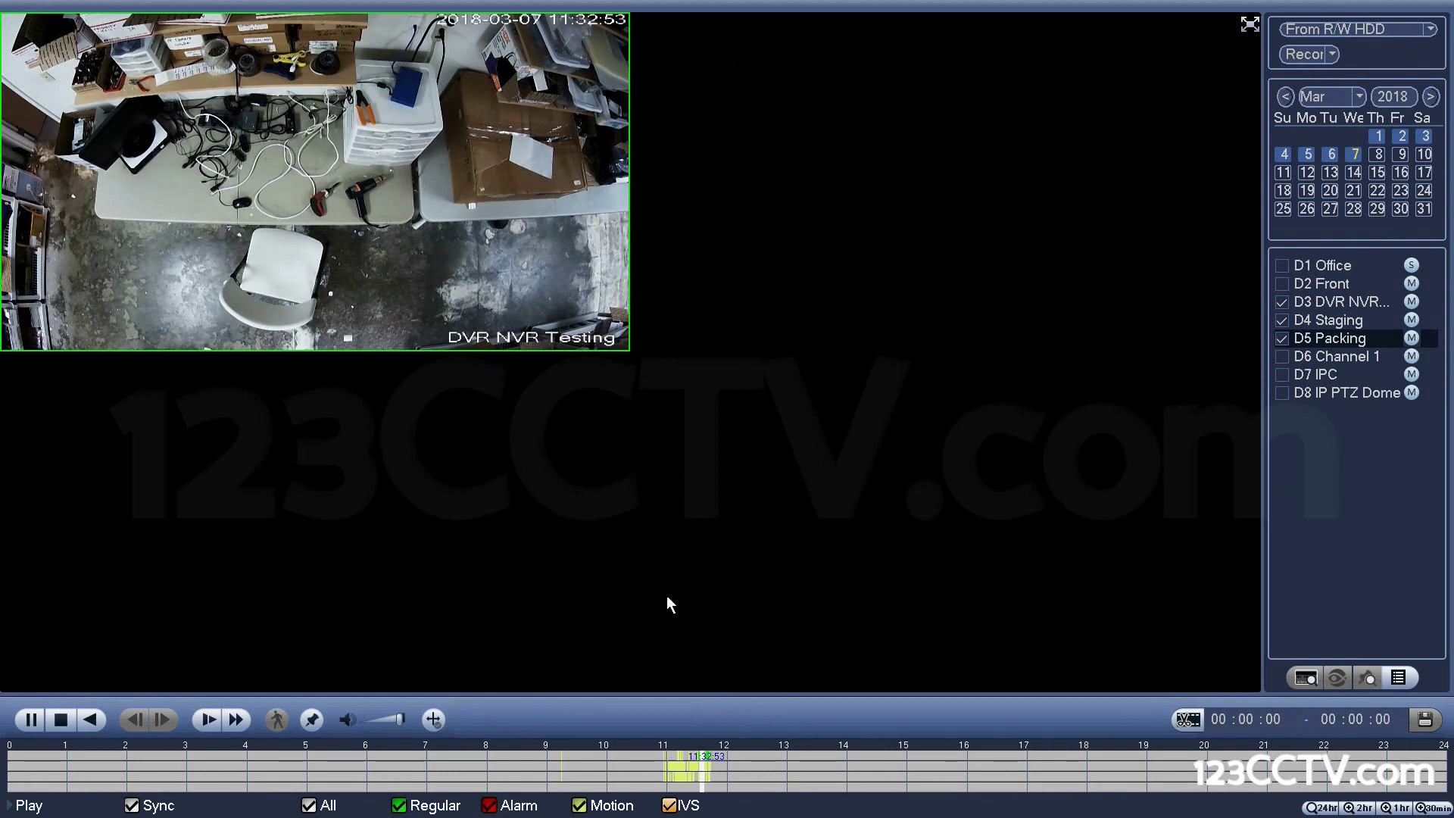
Scale the timeline to one hour, restart playback at about 11:32:25 and pause it.
click(1393, 807)
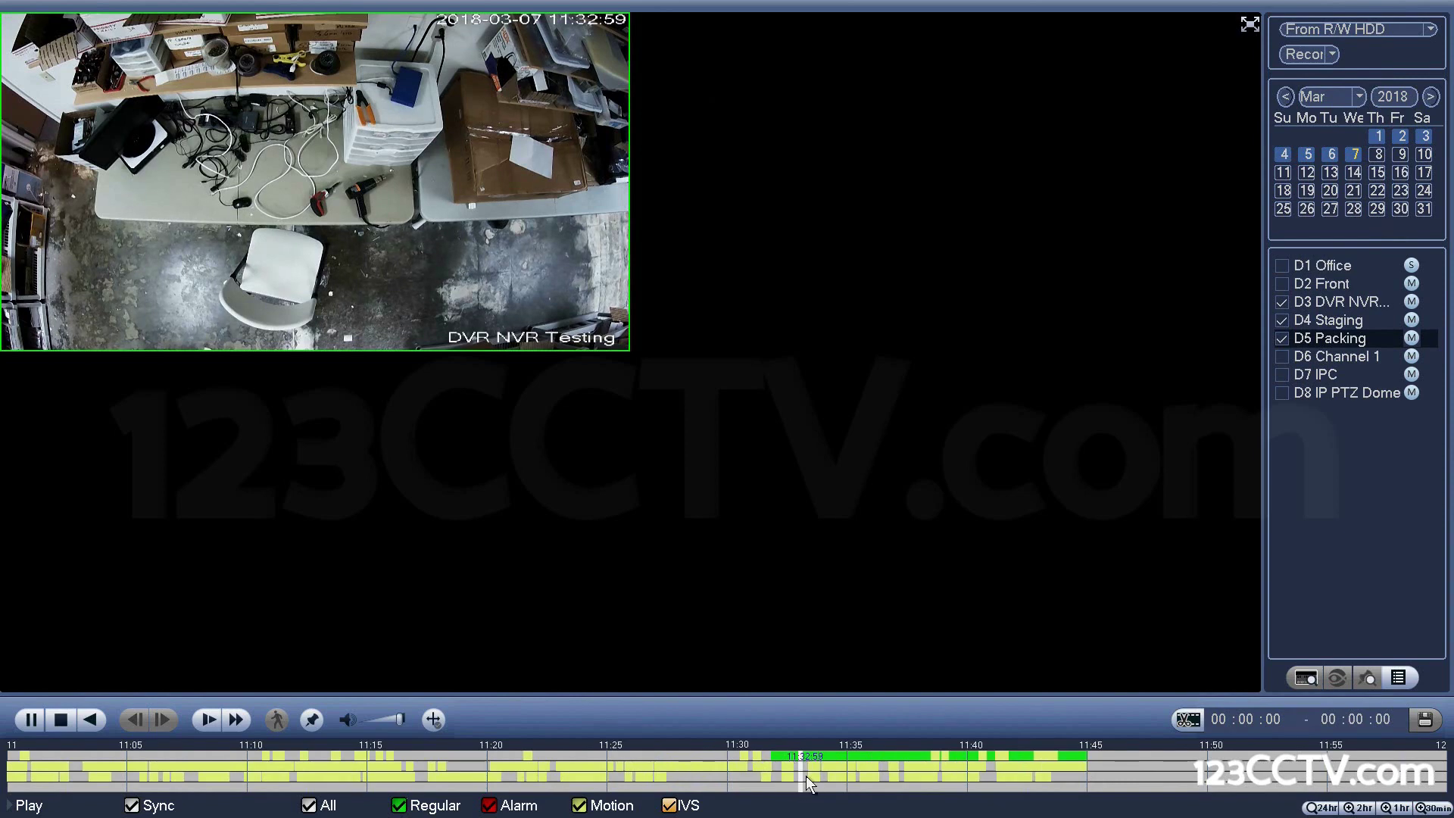
click(783, 755)
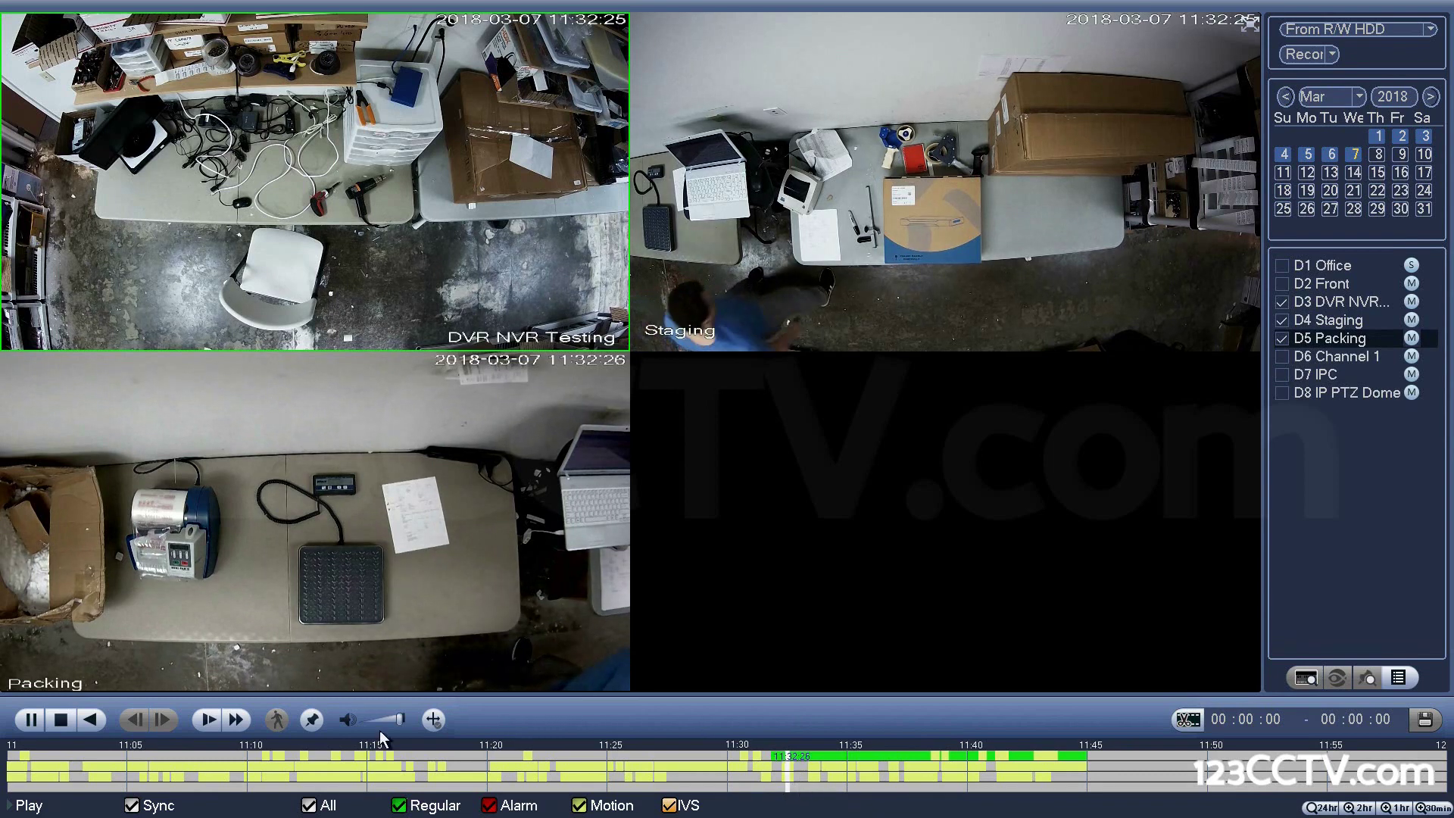
click(30, 721)
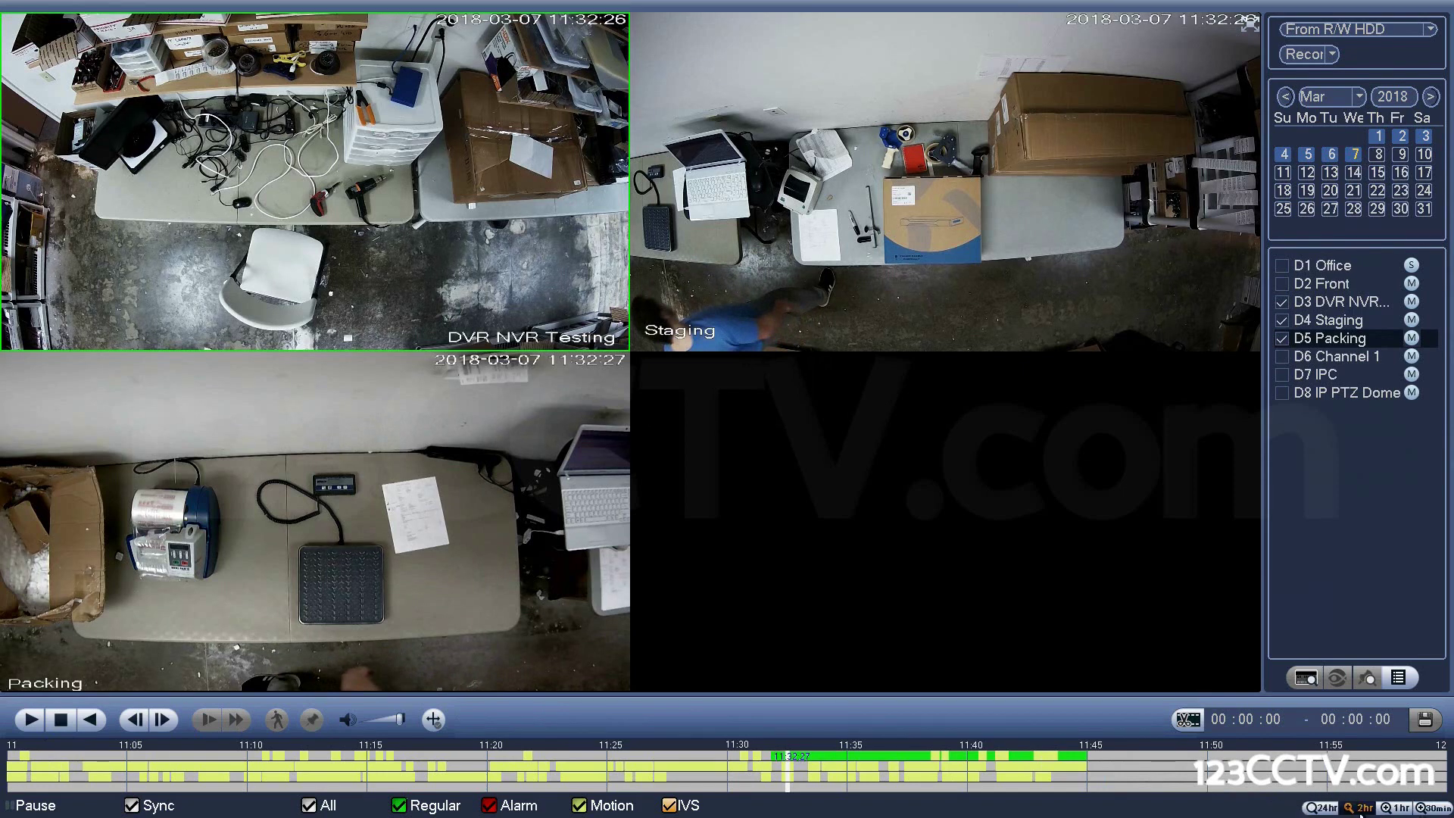
Compare the timeline at the 24-hour, 2-hour, 1-hour and 30-minute scales, and stop playback.
click(1321, 808)
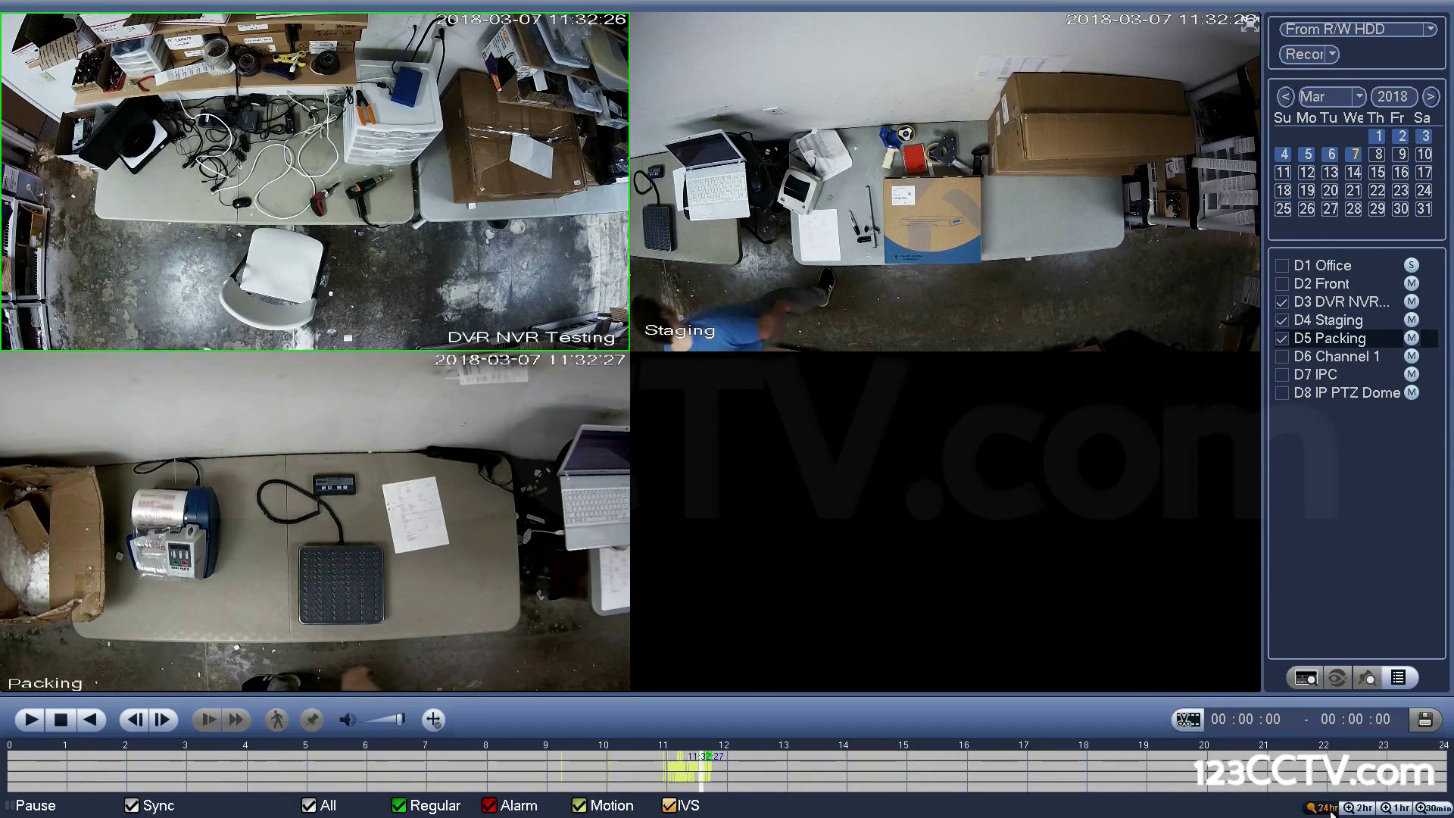
click(1363, 808)
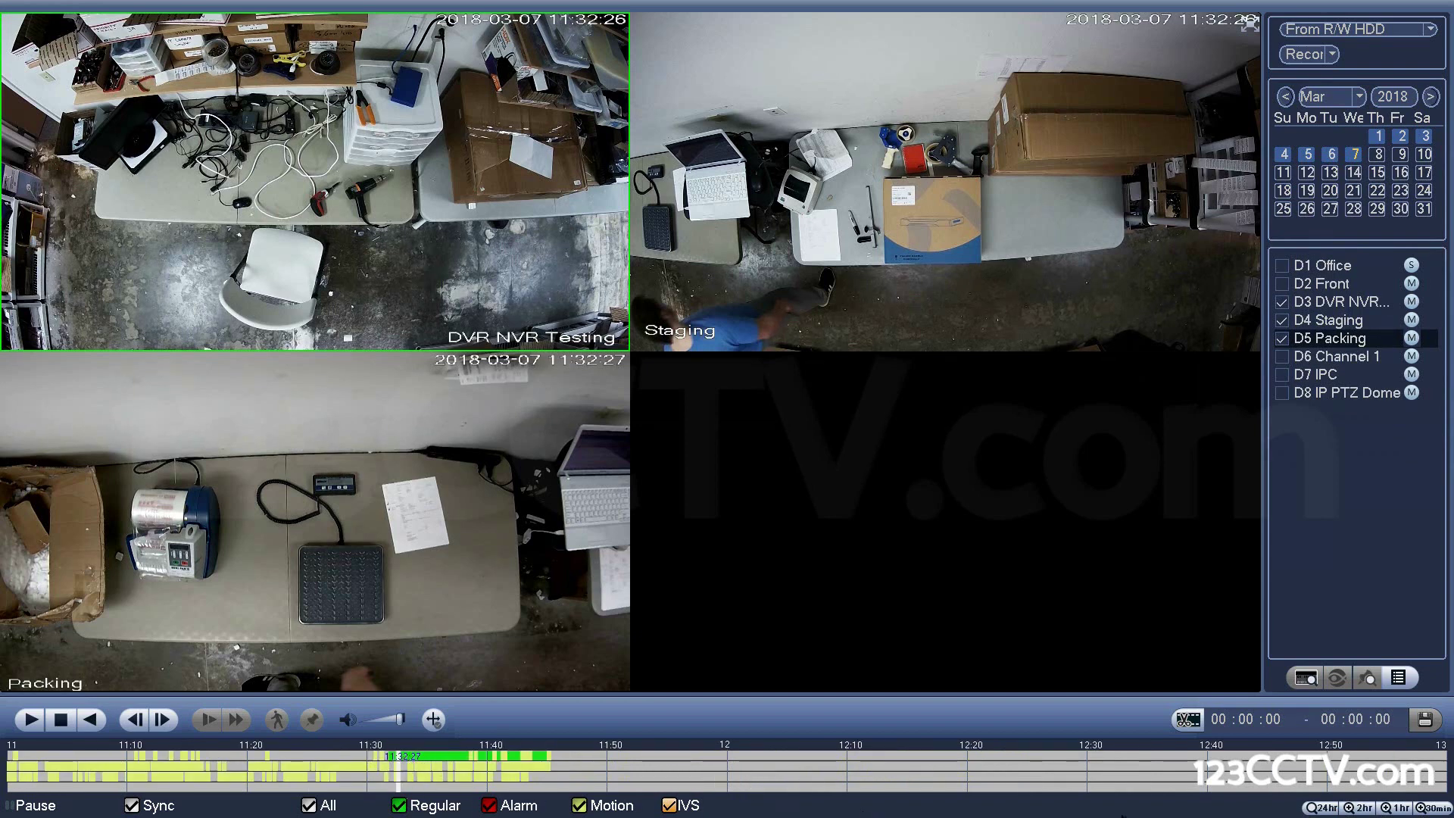
click(1395, 808)
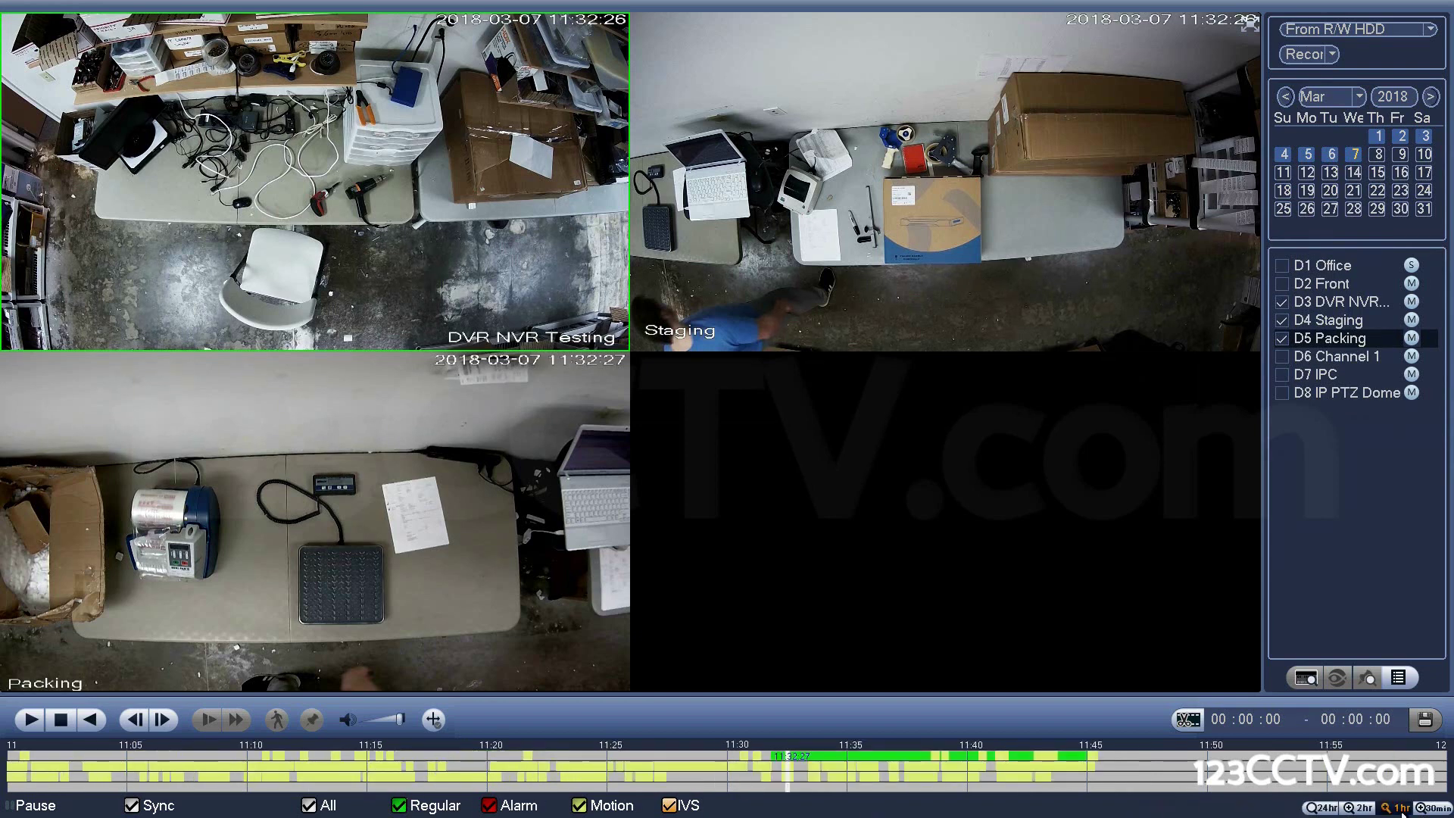
click(1433, 808)
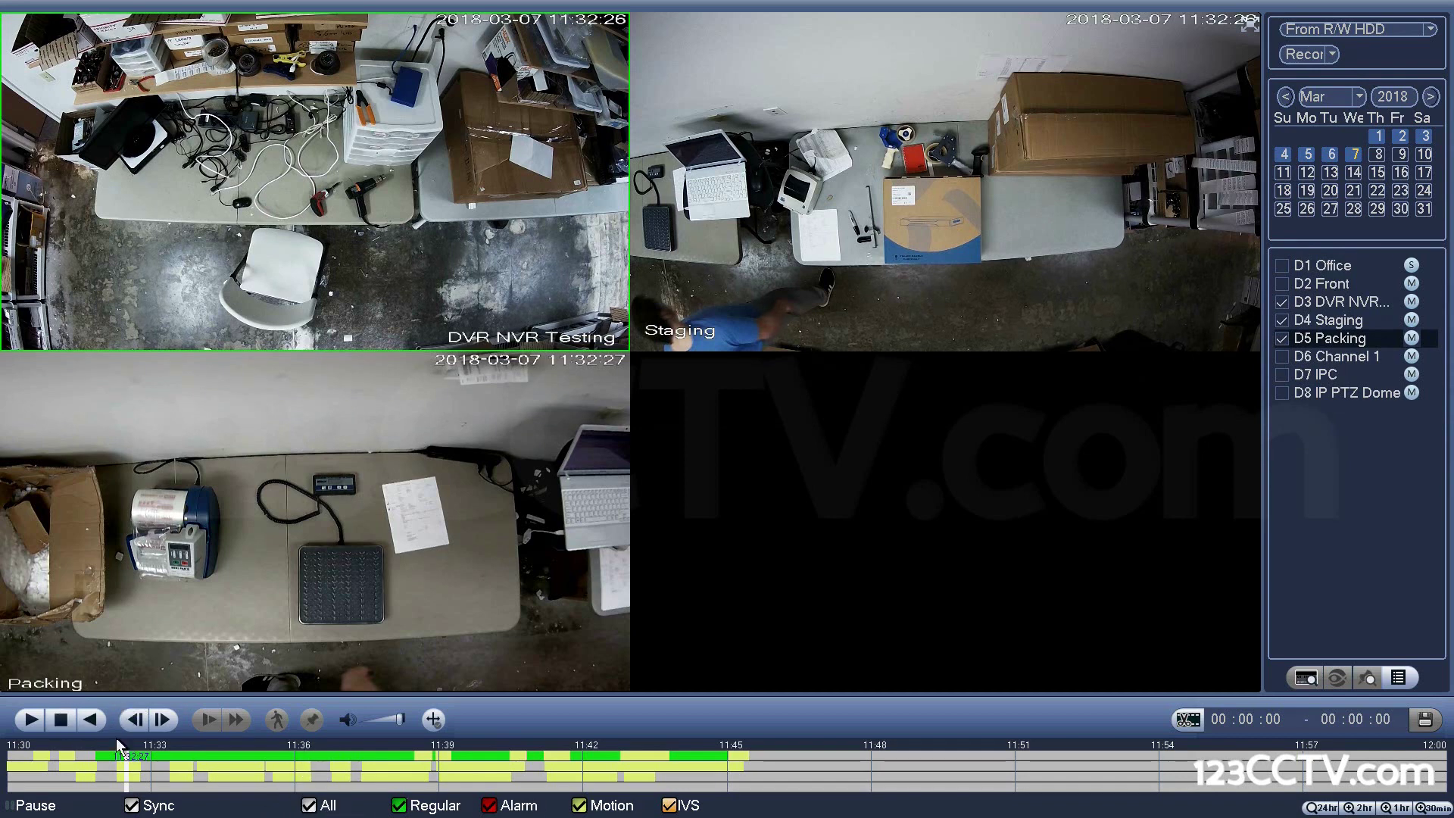
click(60, 719)
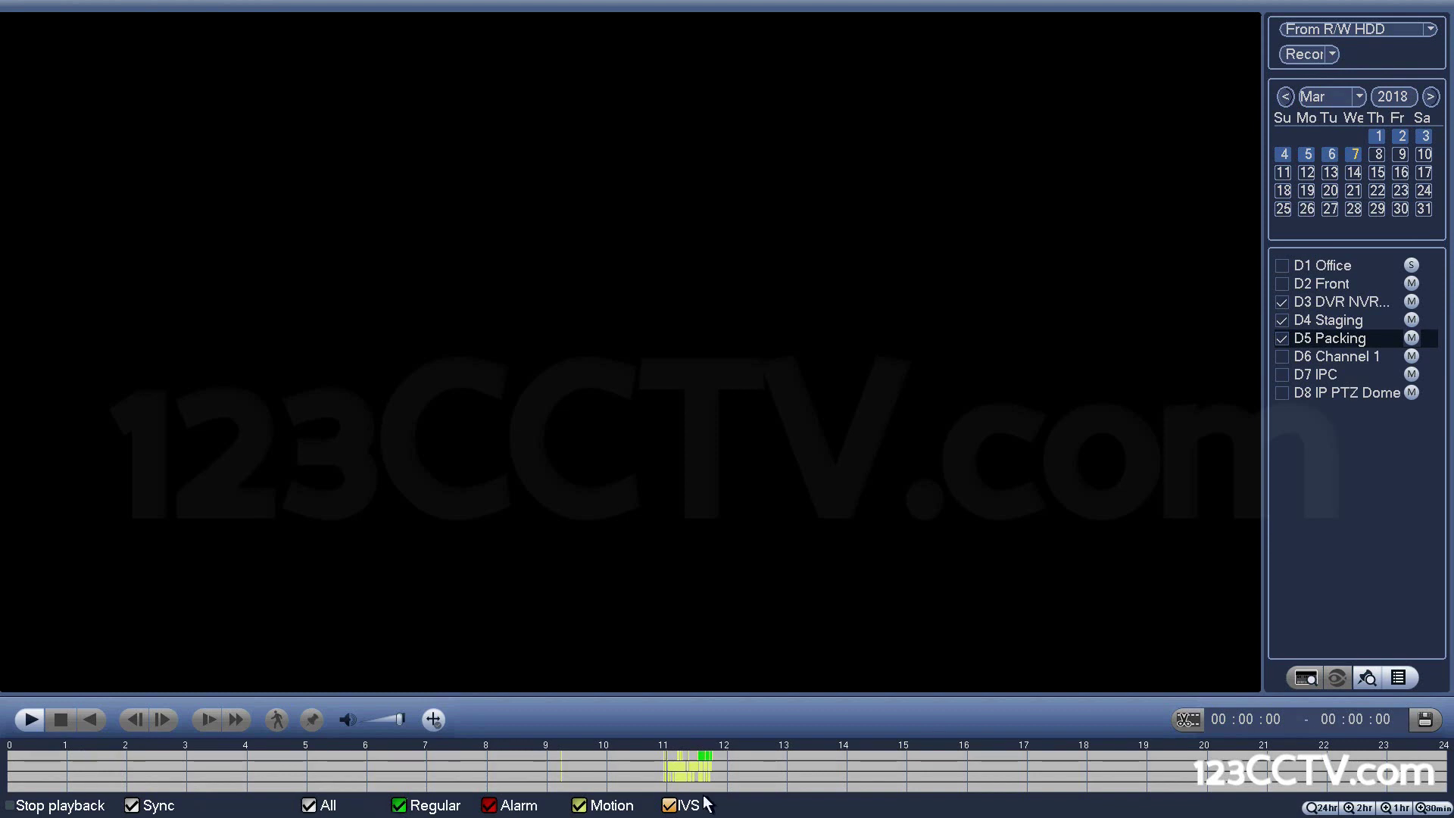
Limit the timeline to Regular and Motion recordings and play the footage from about 11:09 at the 30-minute scale.
click(308, 805)
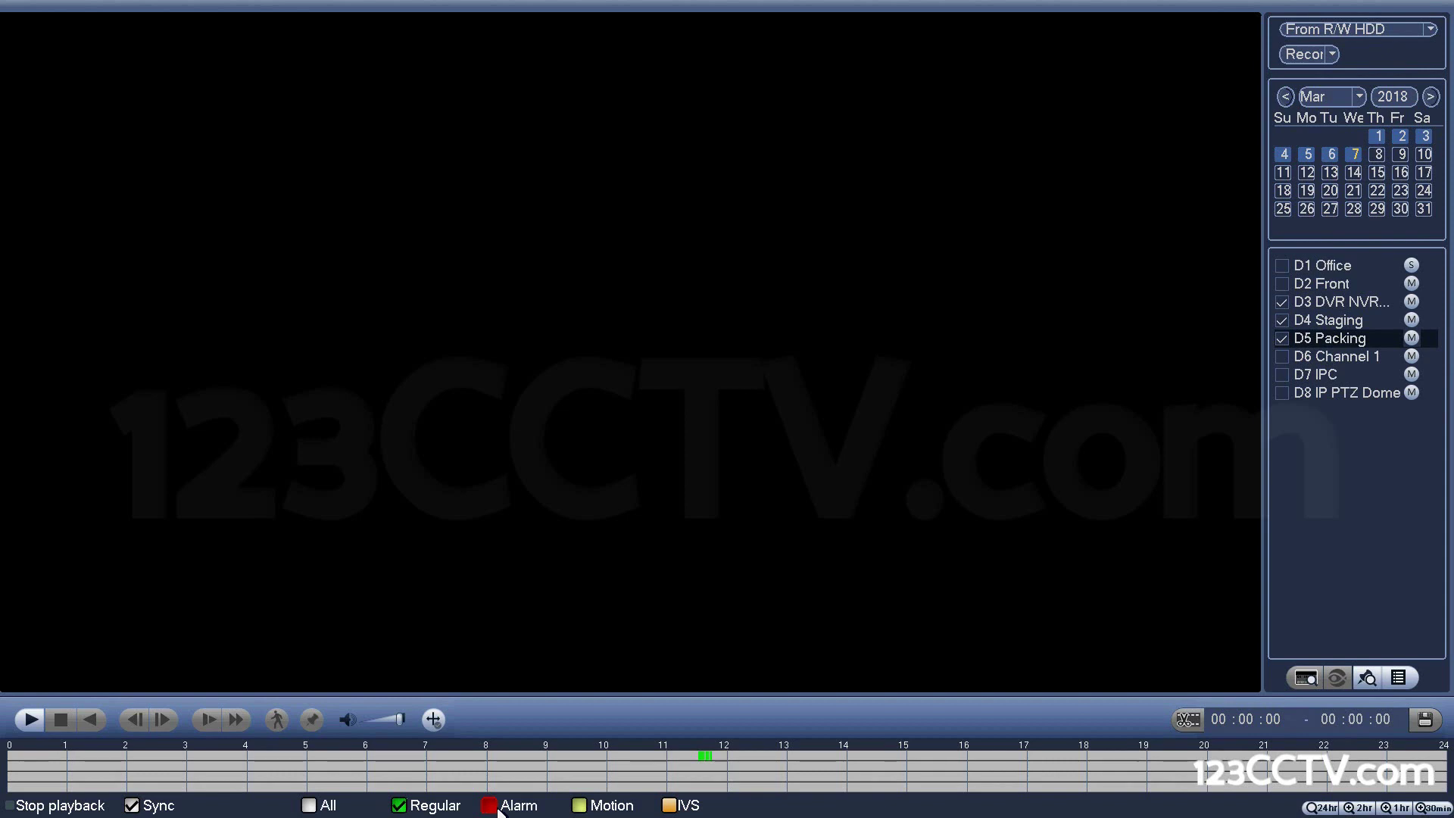
click(578, 807)
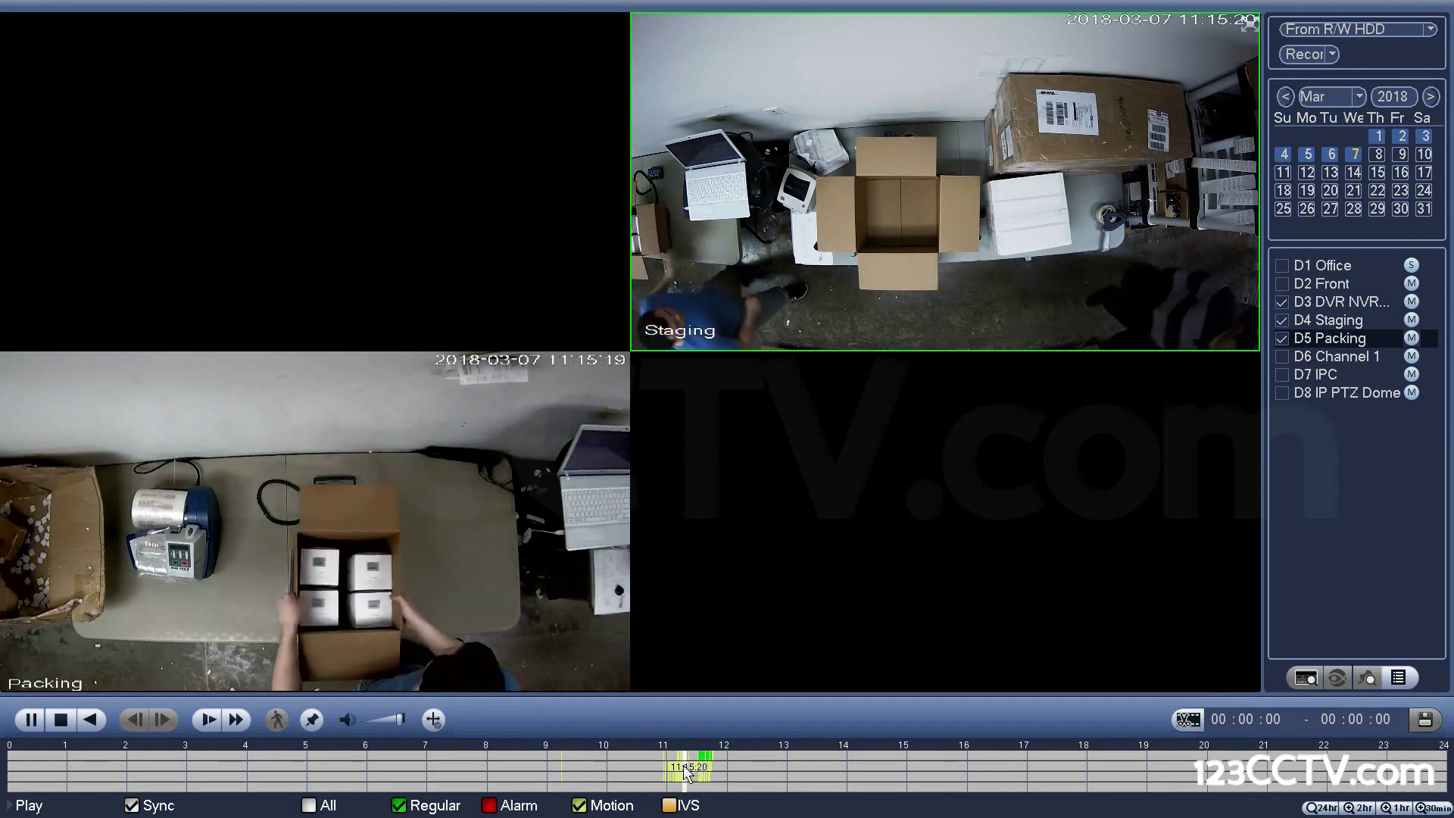
click(681, 769)
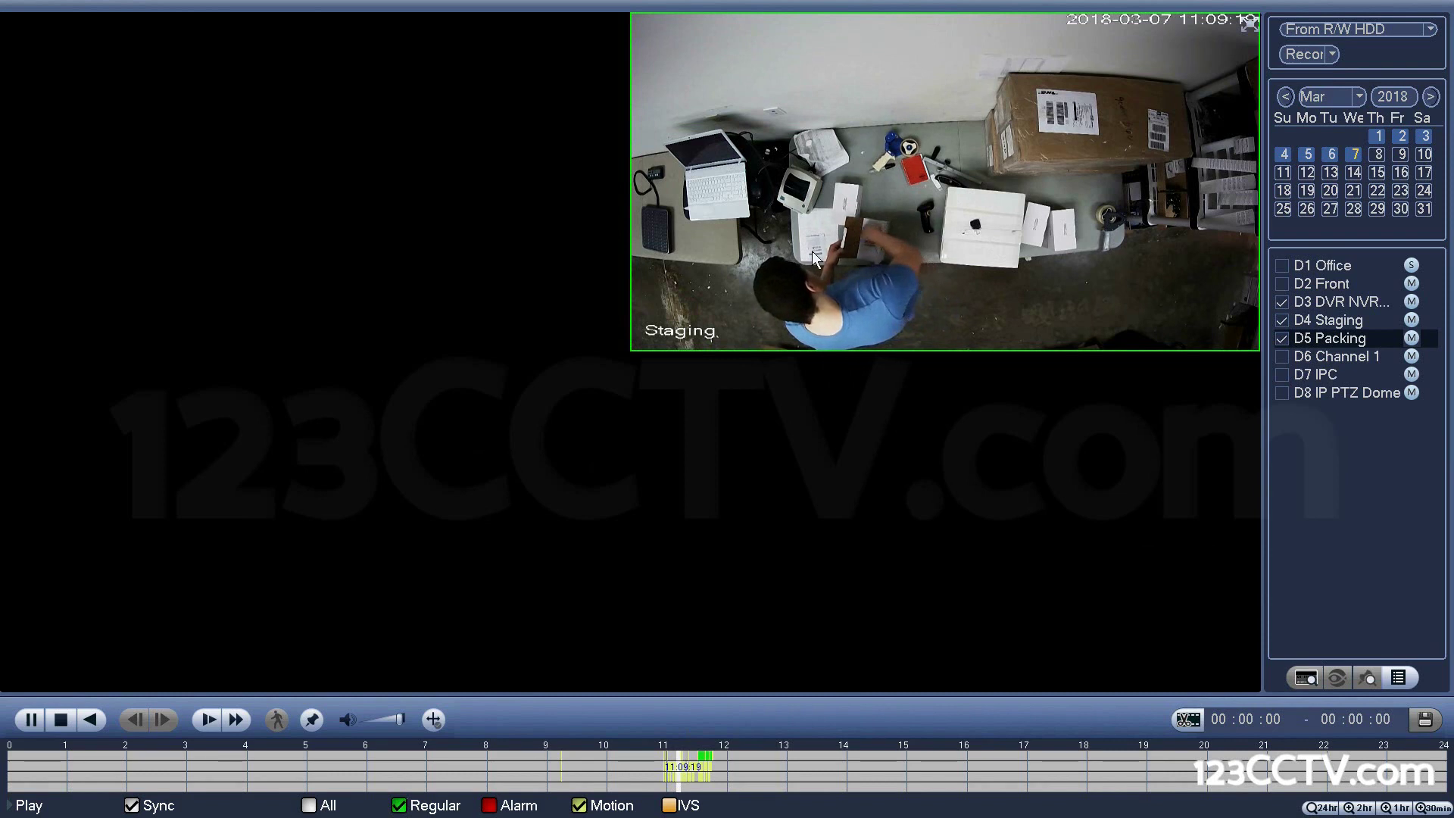
click(1431, 807)
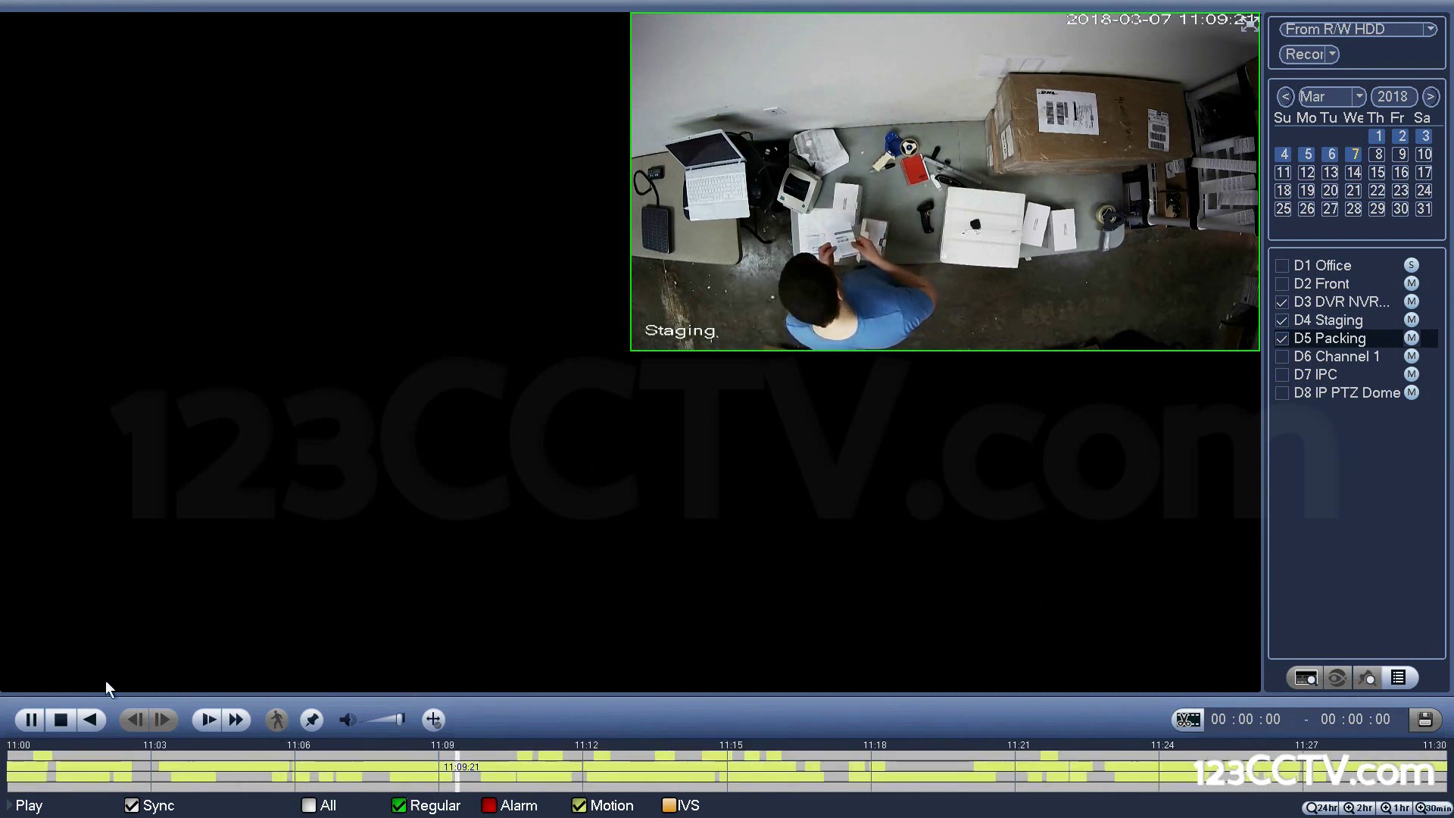
click(31, 719)
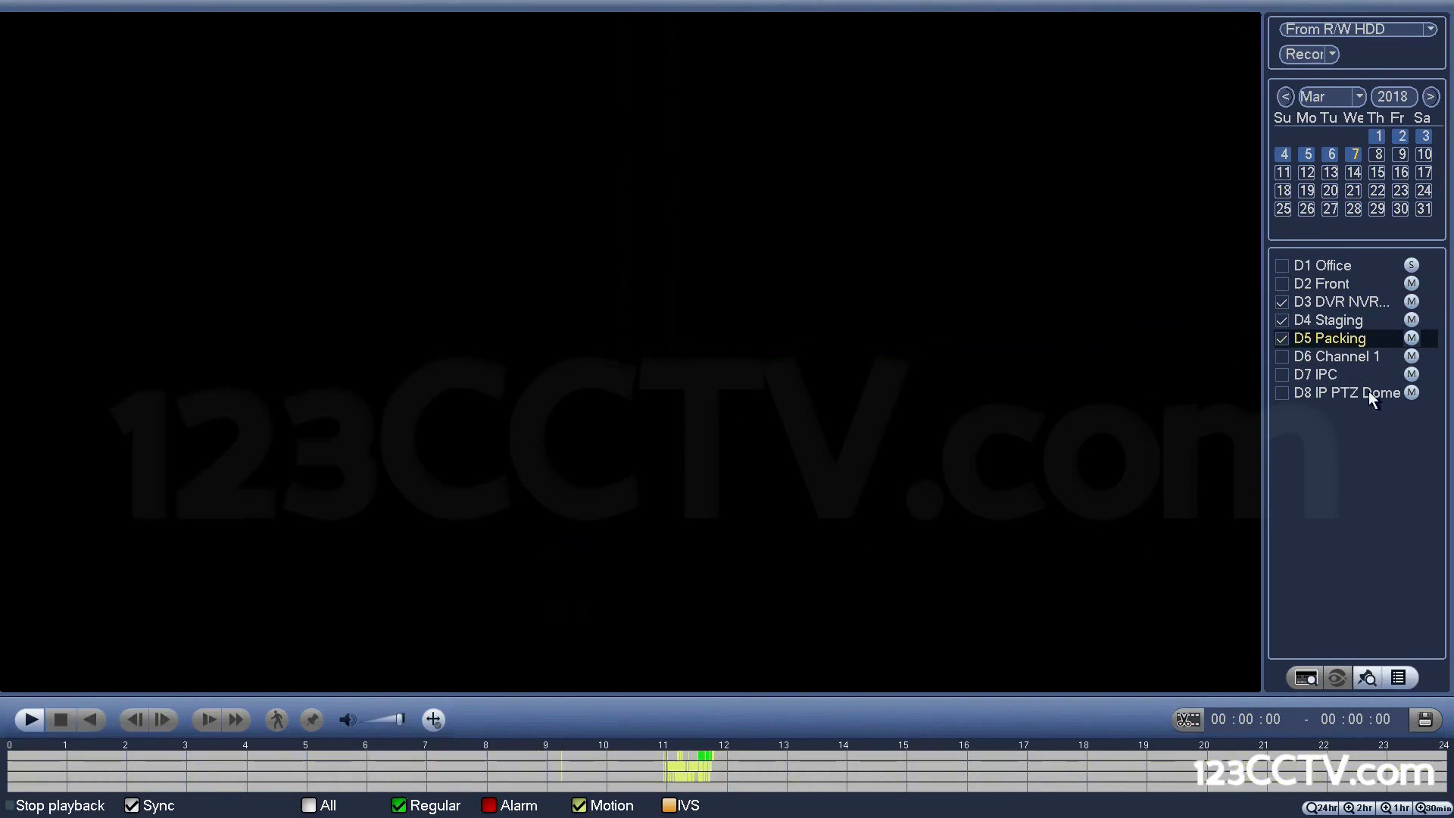
Set D5 Packing and D4 Staging to the sub stream and play the synchronized cameras from about 11:13, pausing at the 30-minute scale.
click(1412, 339)
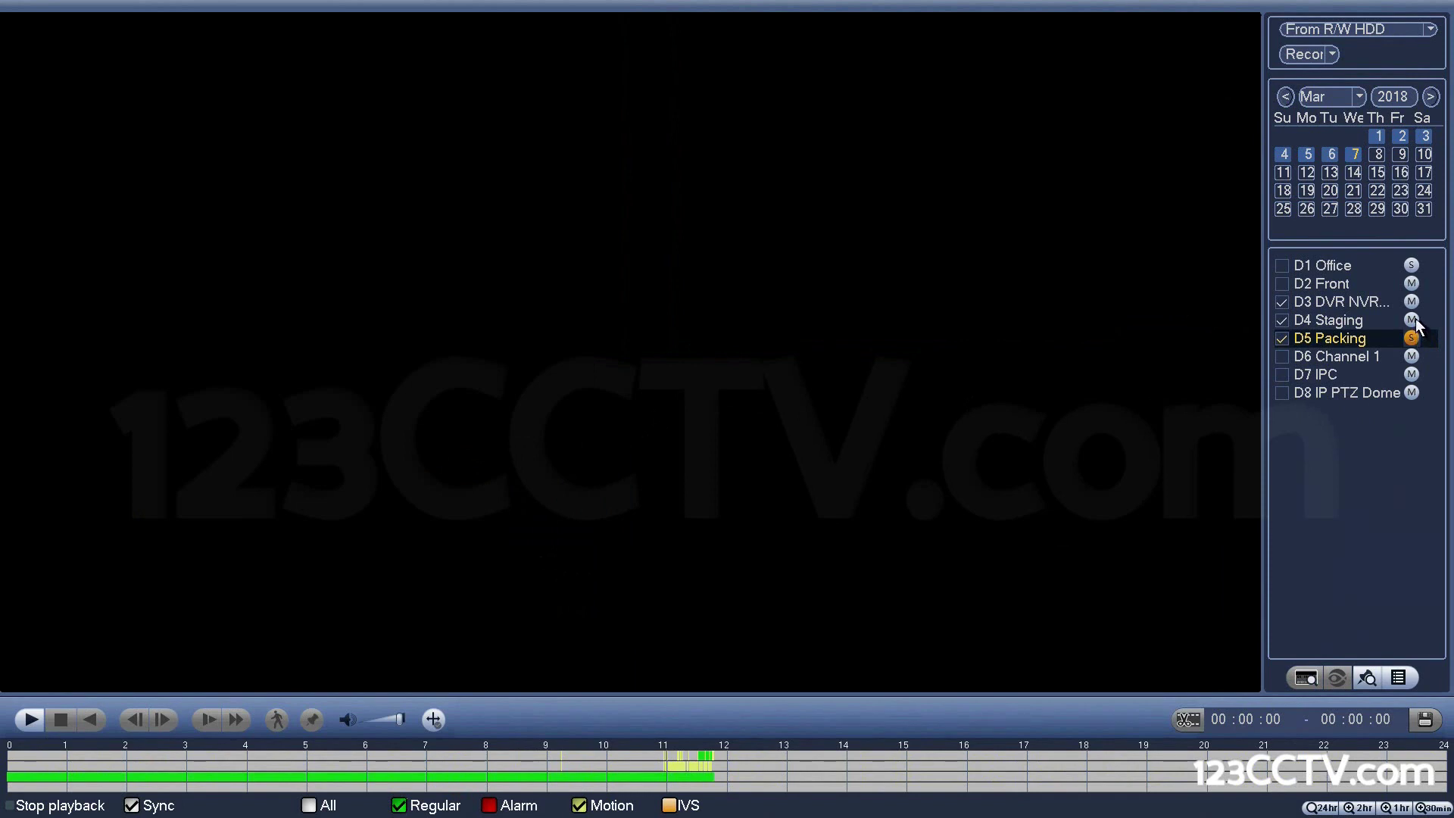
click(1412, 320)
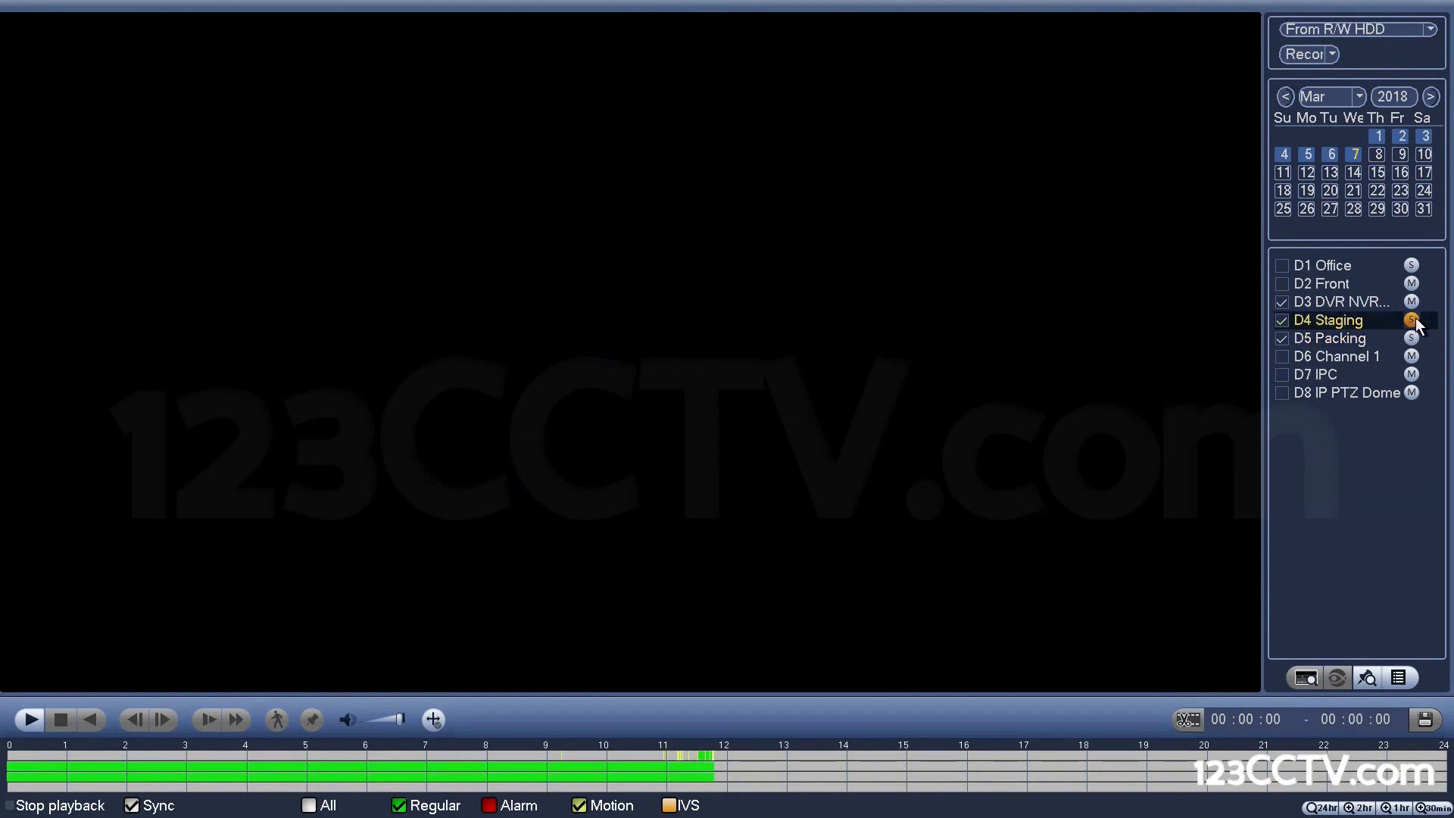
click(680, 756)
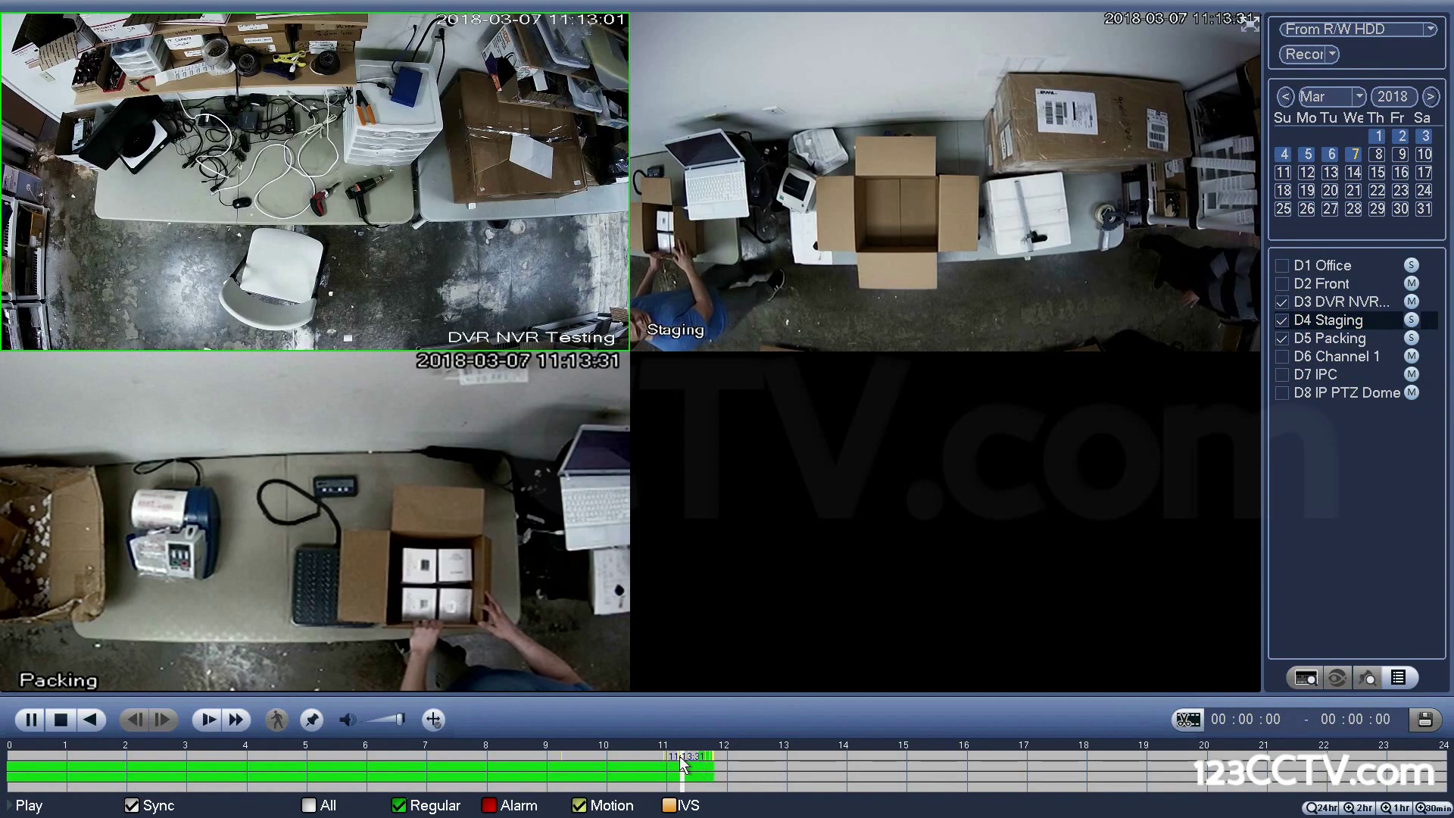
click(31, 719)
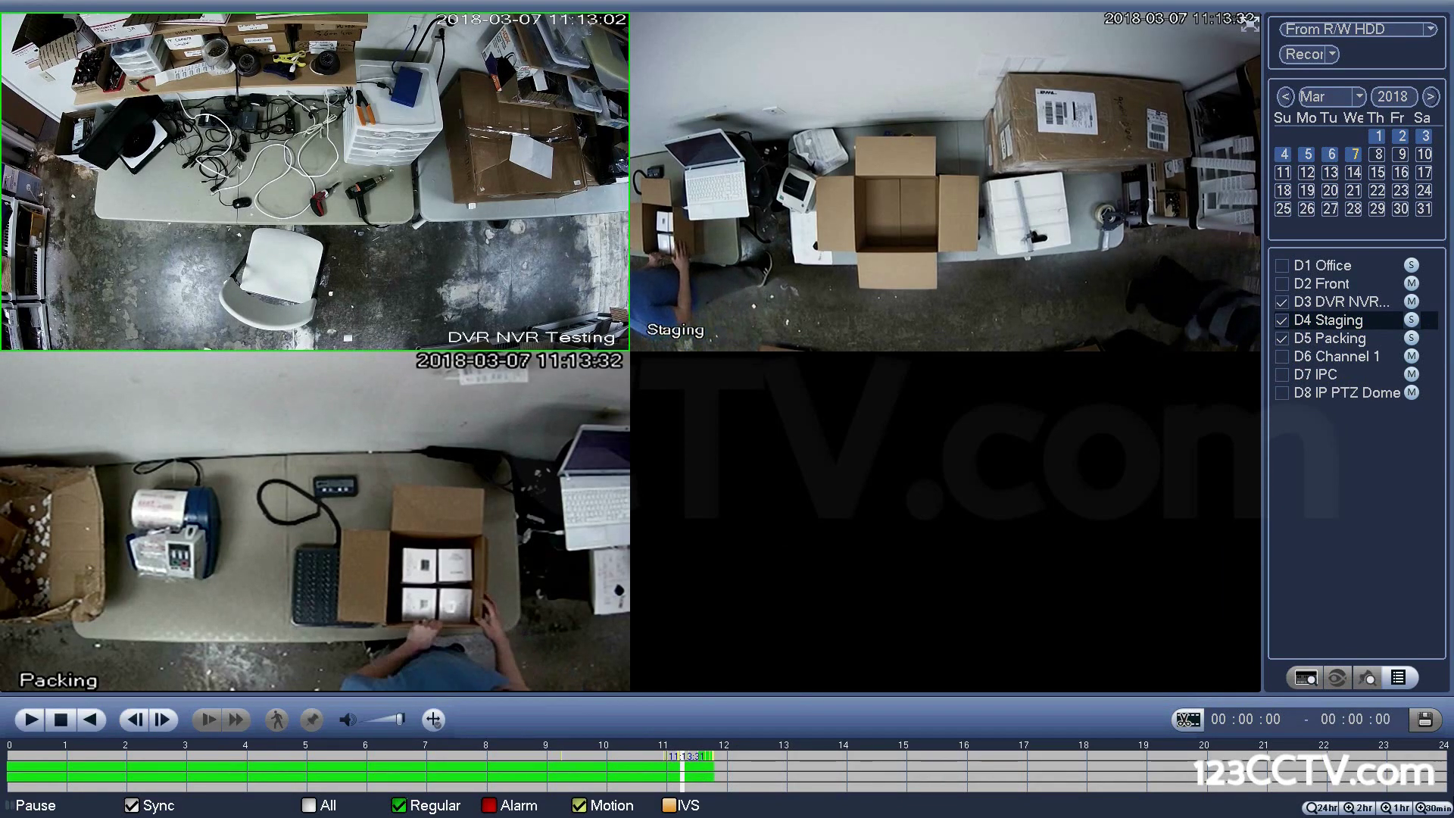
click(1424, 807)
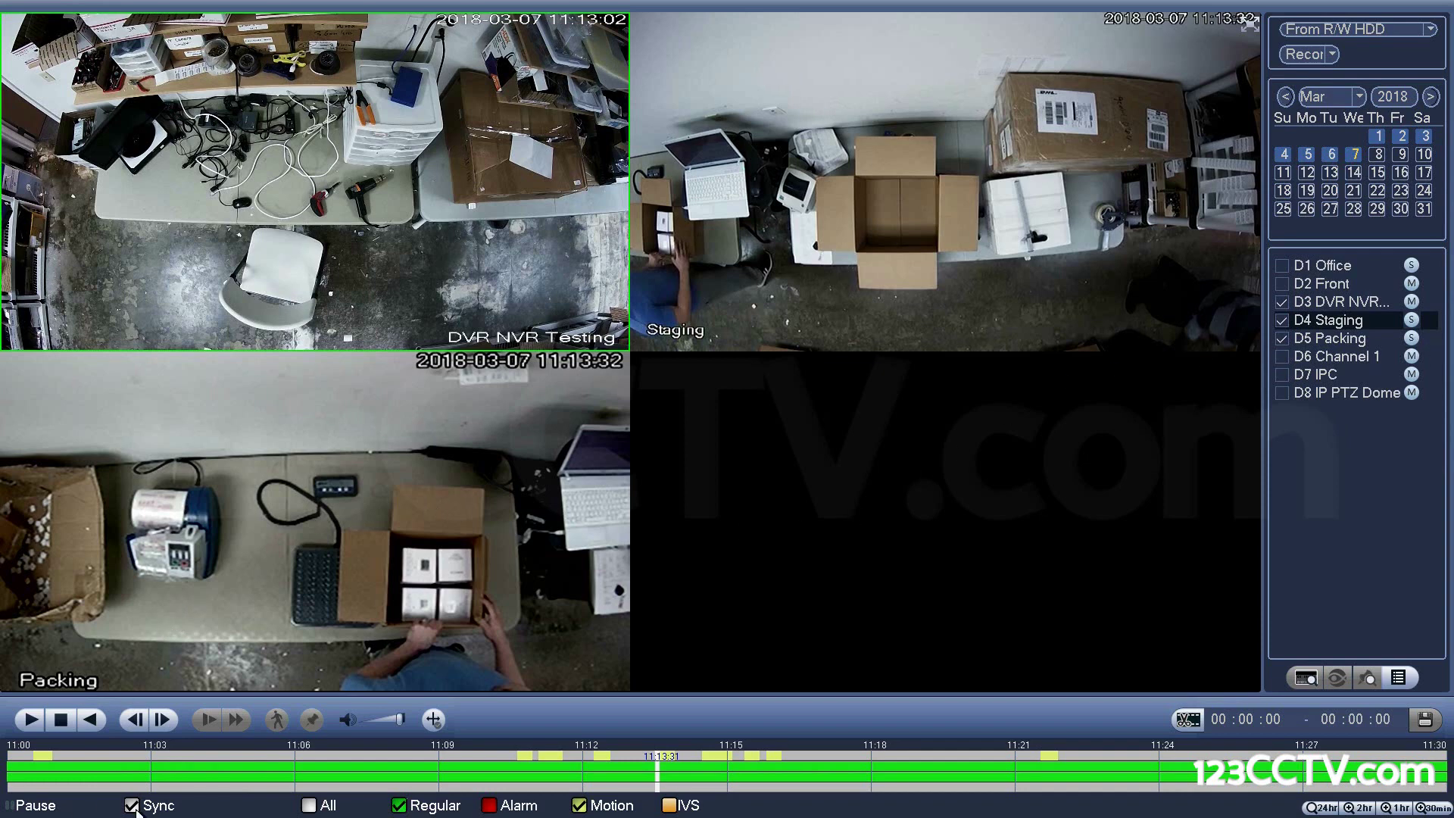
Set D3 DVR NVR to the sub stream and play the selected cameras with Sync off, starting D3 at about 02:11.
click(60, 720)
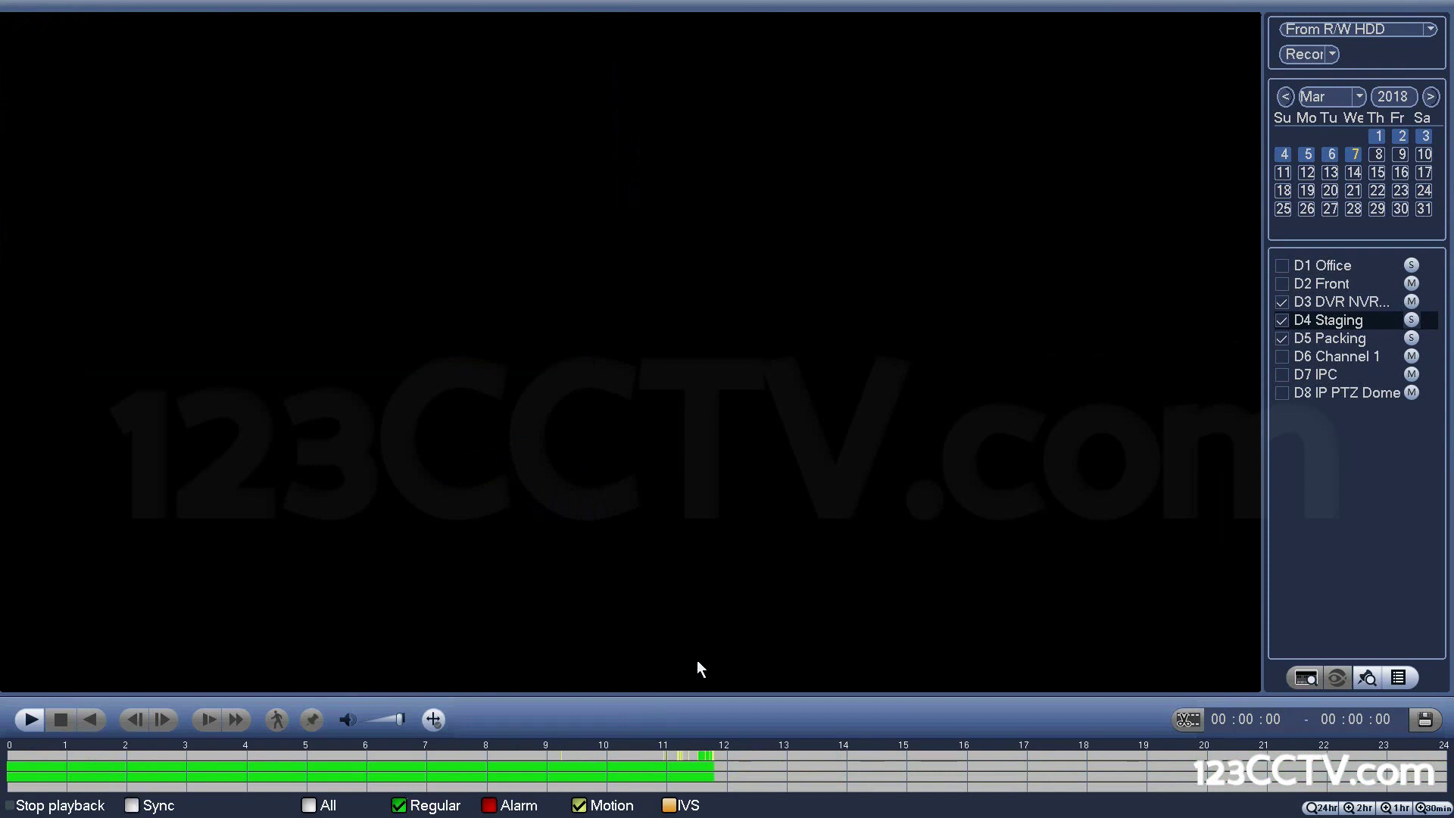
click(1410, 302)
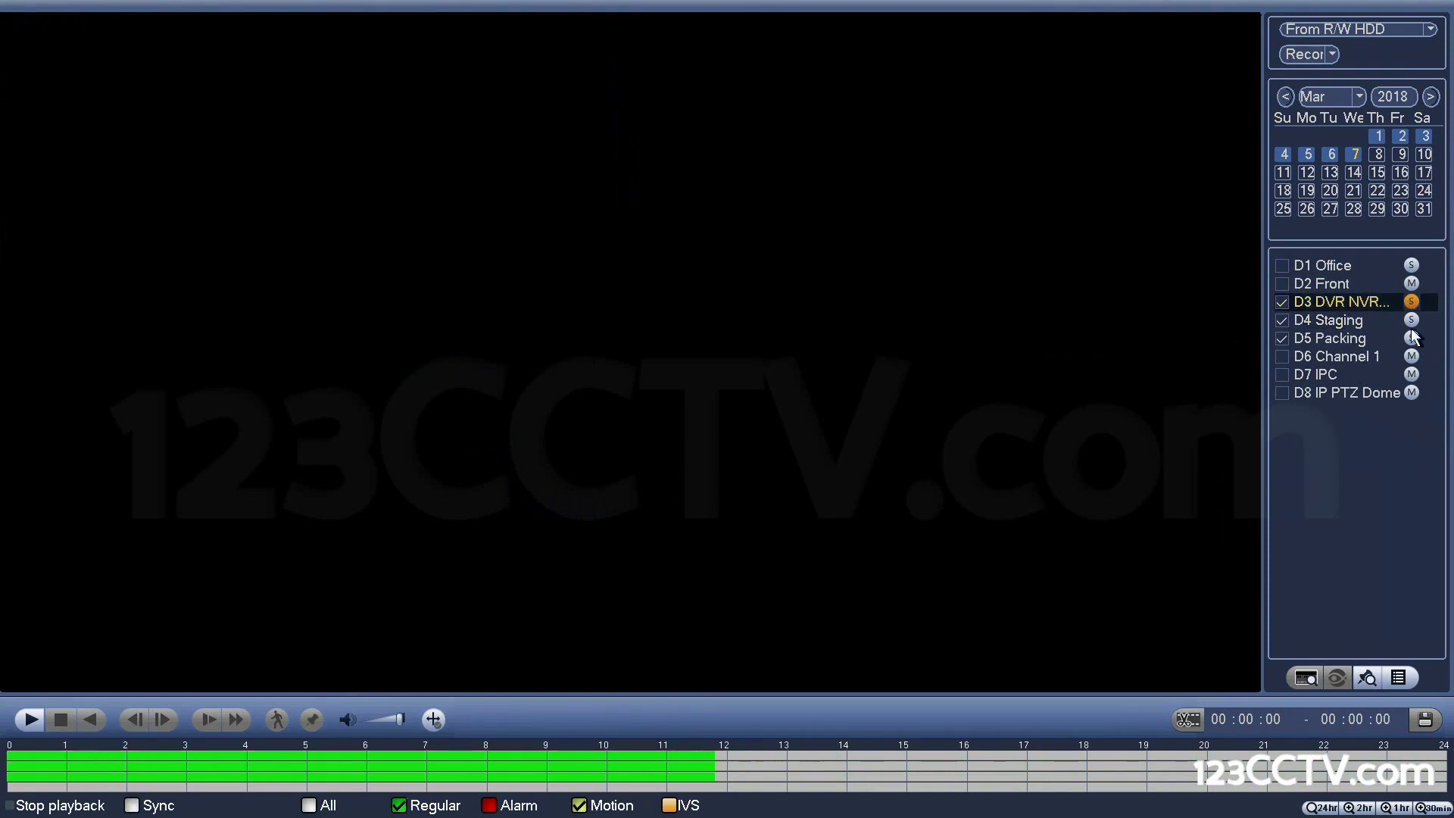
click(138, 751)
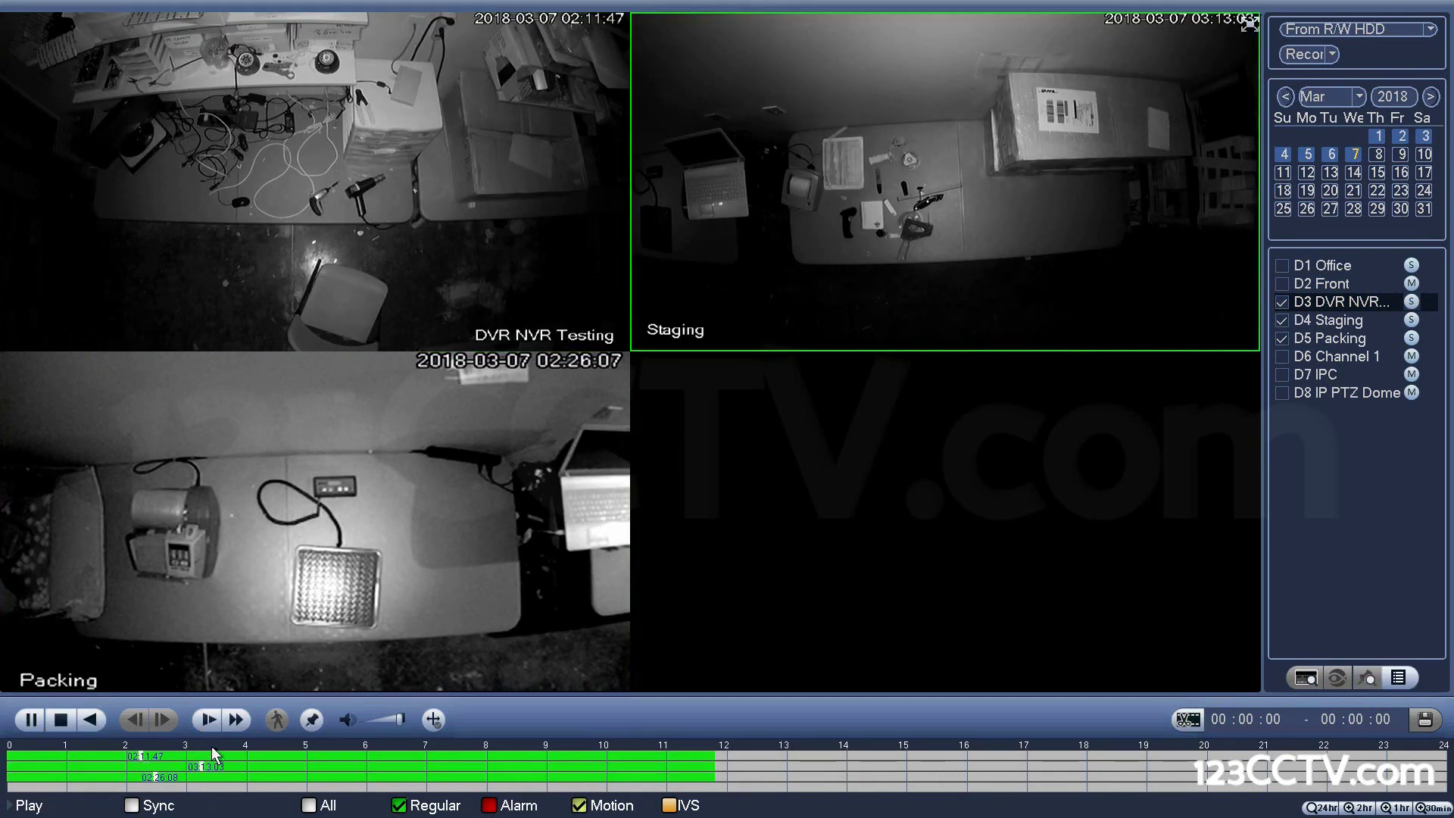
Play D4 Staging from about 01:06, D3 DVR NVR from about 02:46 and D5 Packing from about 03:32 independently, and stop playback.
click(72, 765)
click(172, 755)
click(220, 777)
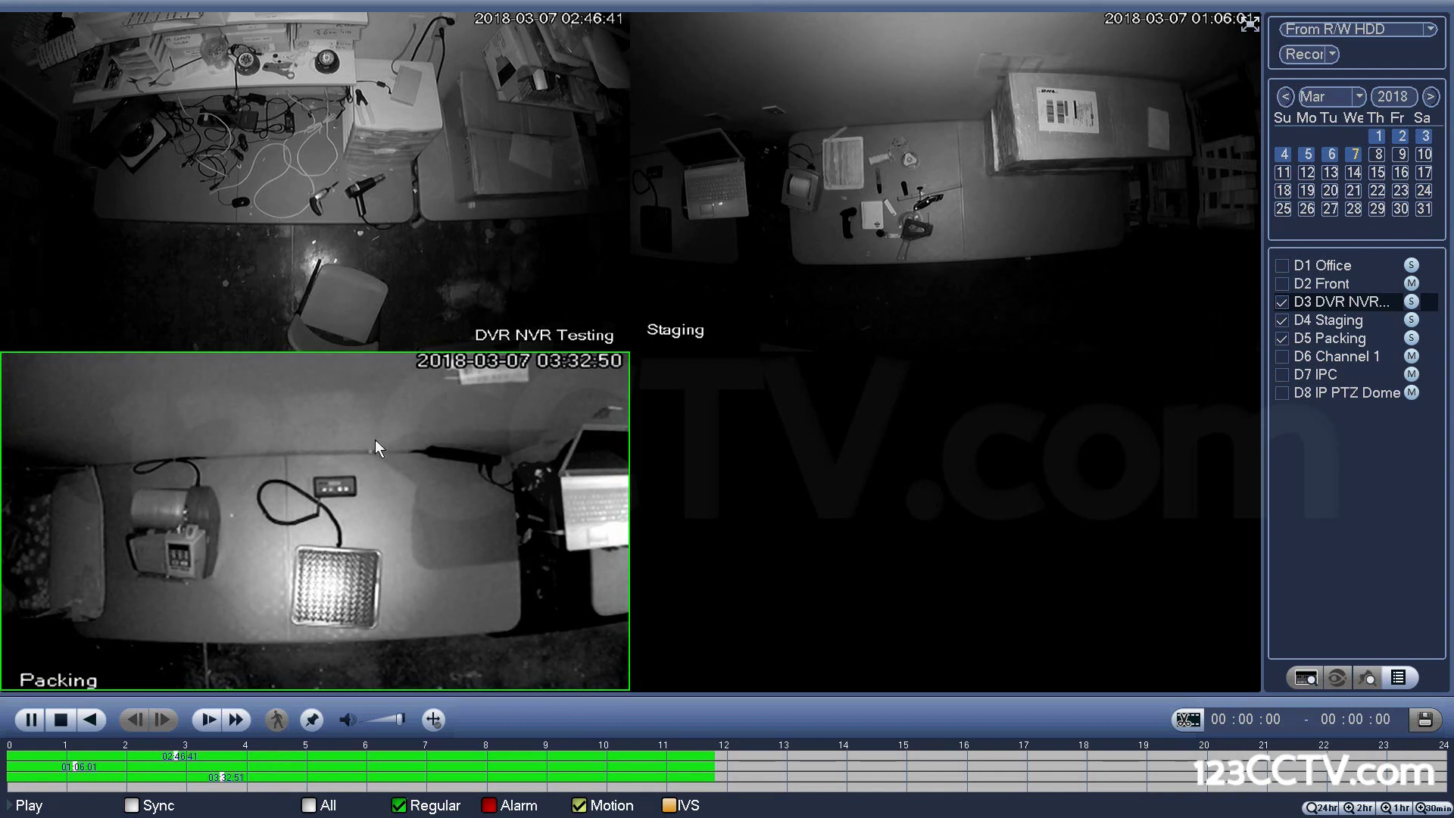
click(60, 719)
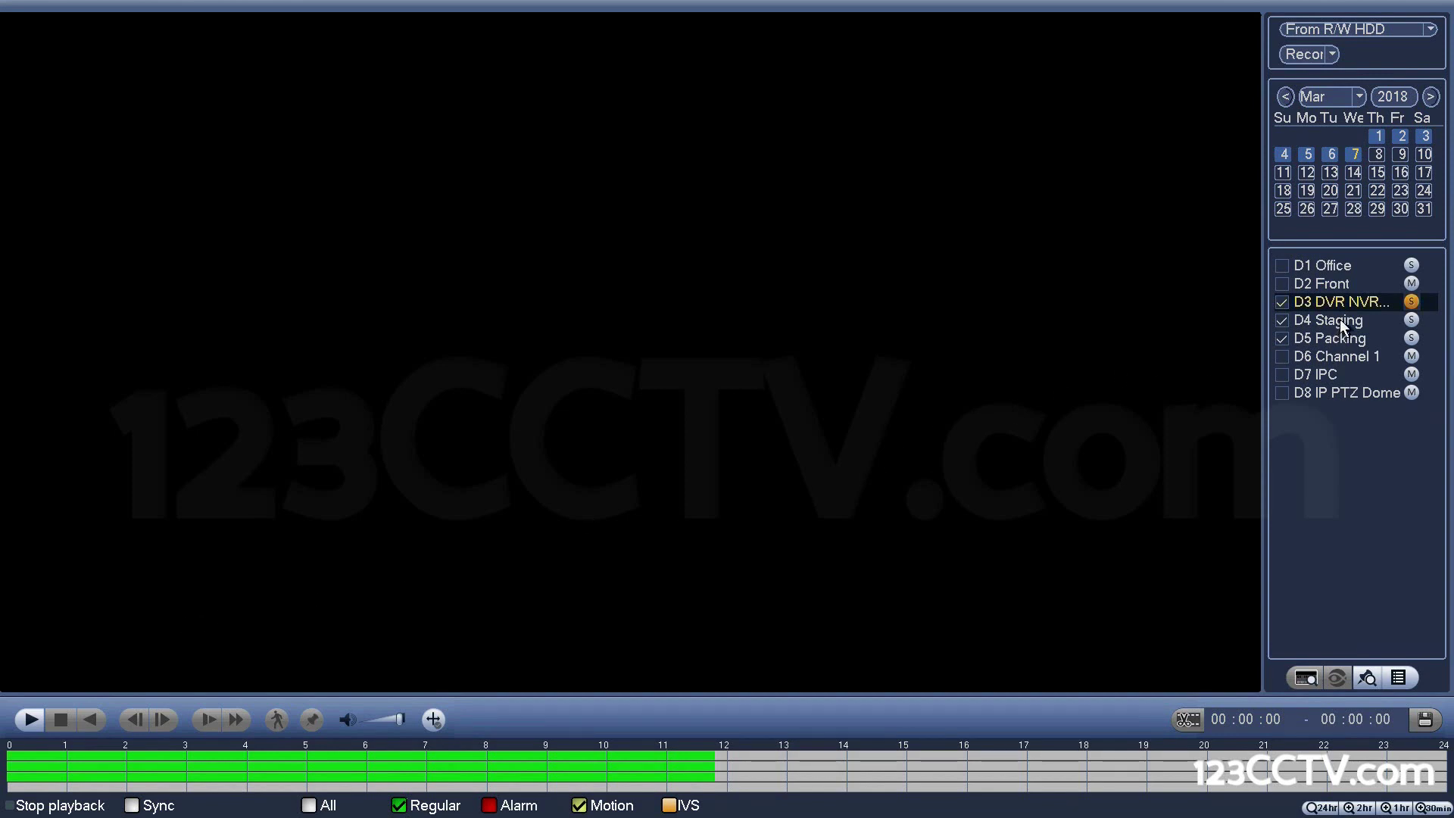
Set D3, D4 and D5 back to the main stream and deselect them, leaving only D2 Front selected.
click(1411, 338)
click(1281, 301)
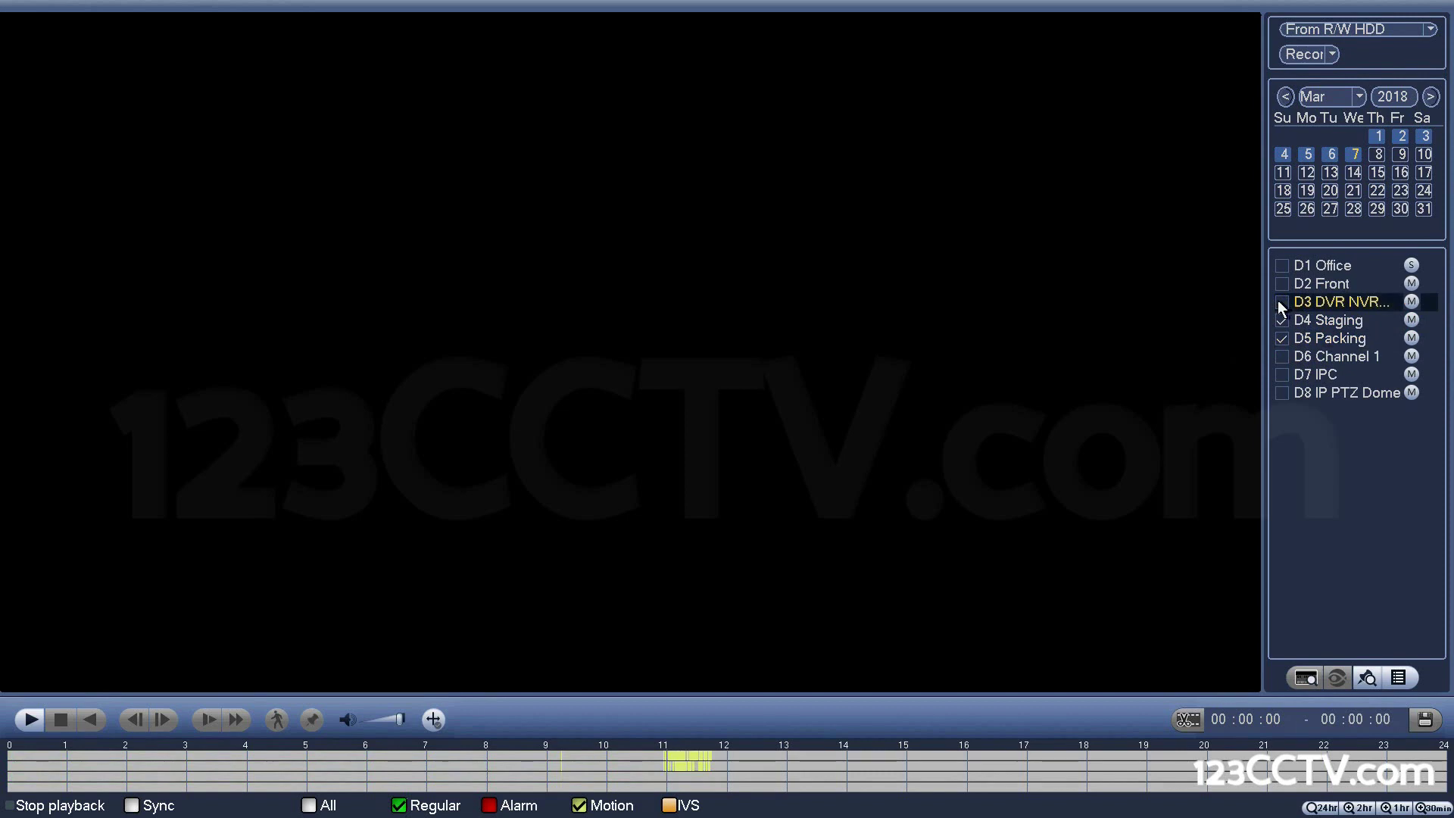
click(1281, 320)
click(1281, 336)
click(1282, 283)
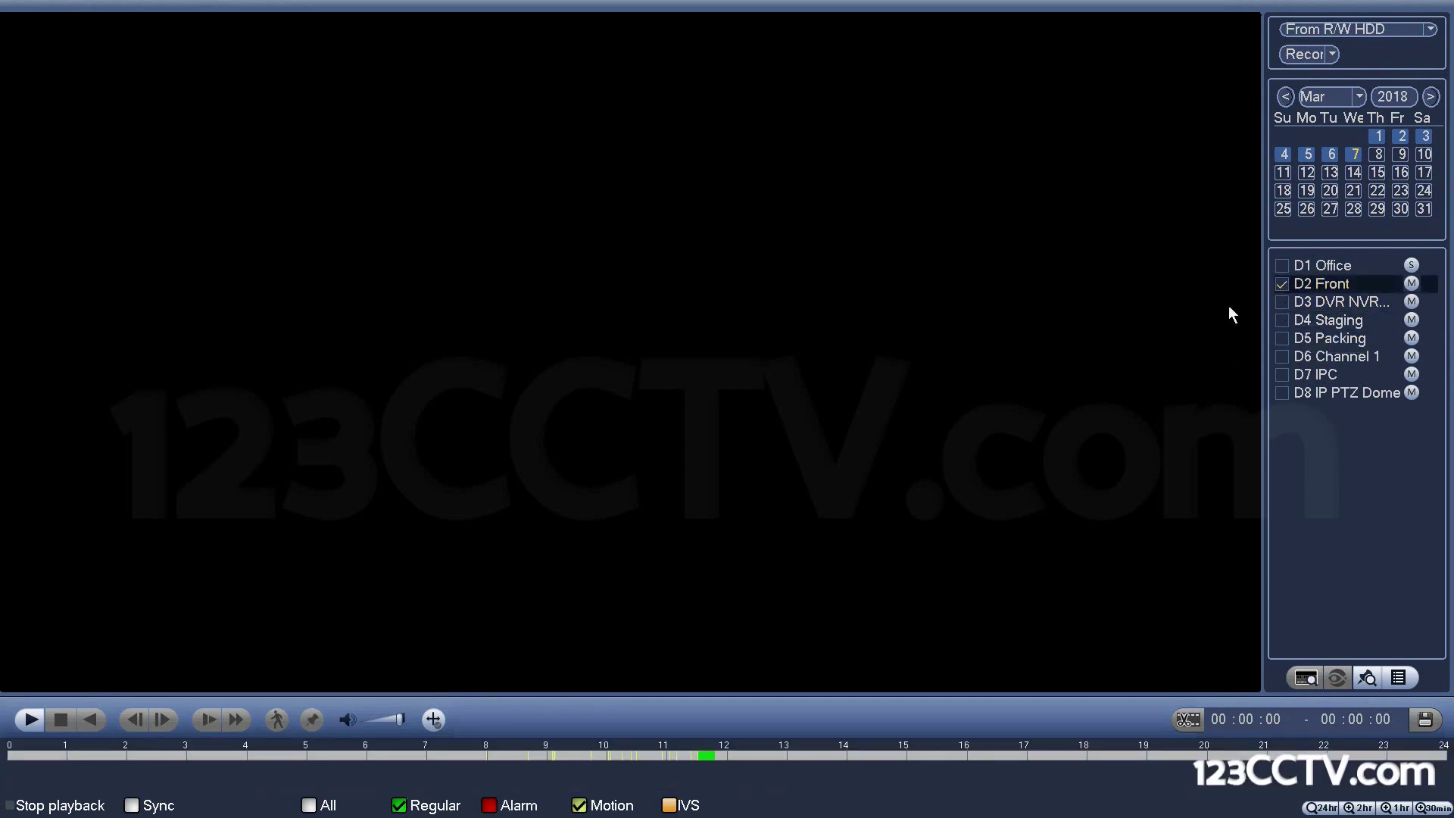
Play D2 Front from about 11:36, pause it, and view the timeline at the 30-minute and 2-hour scales.
click(704, 757)
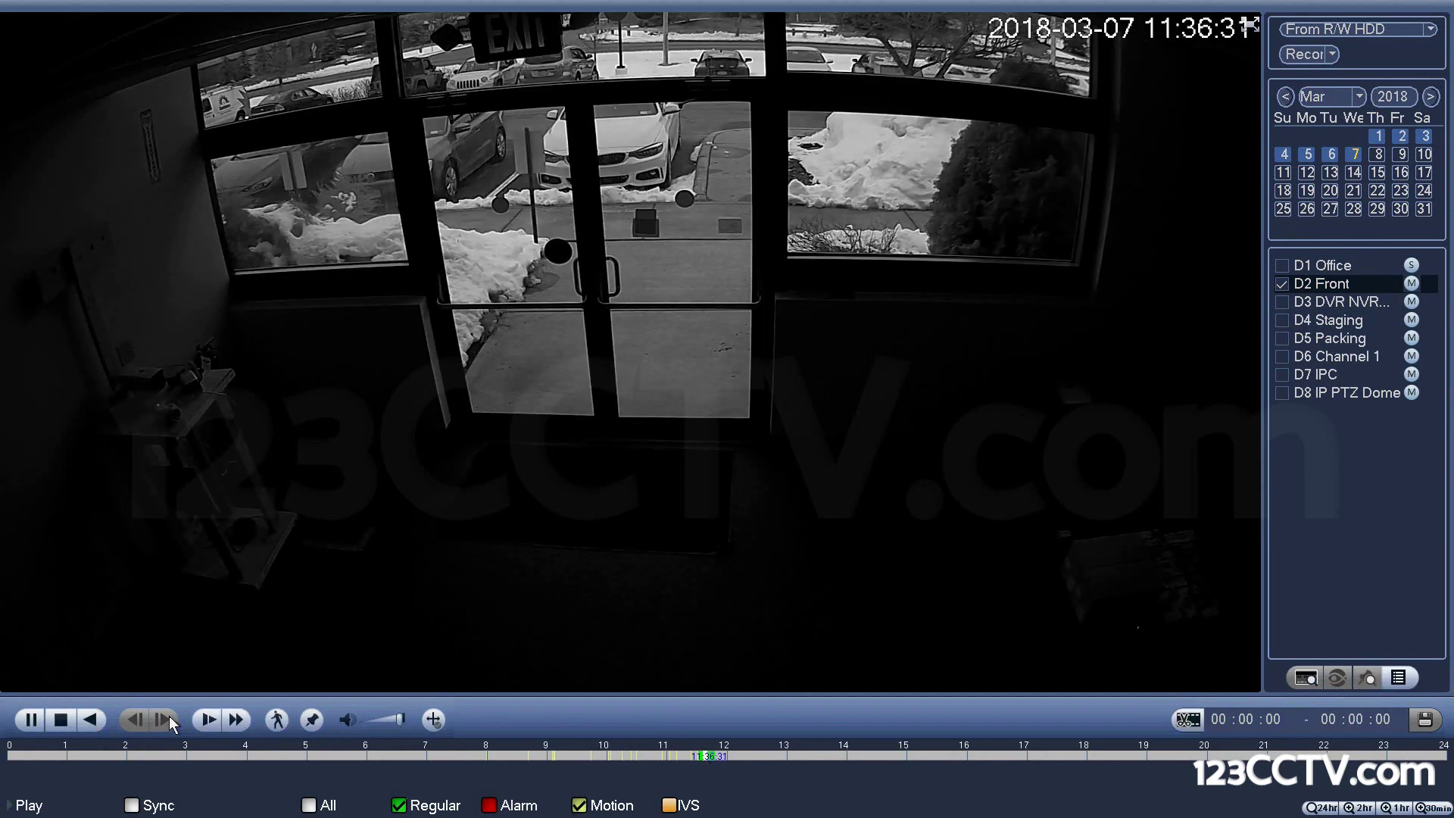
click(30, 719)
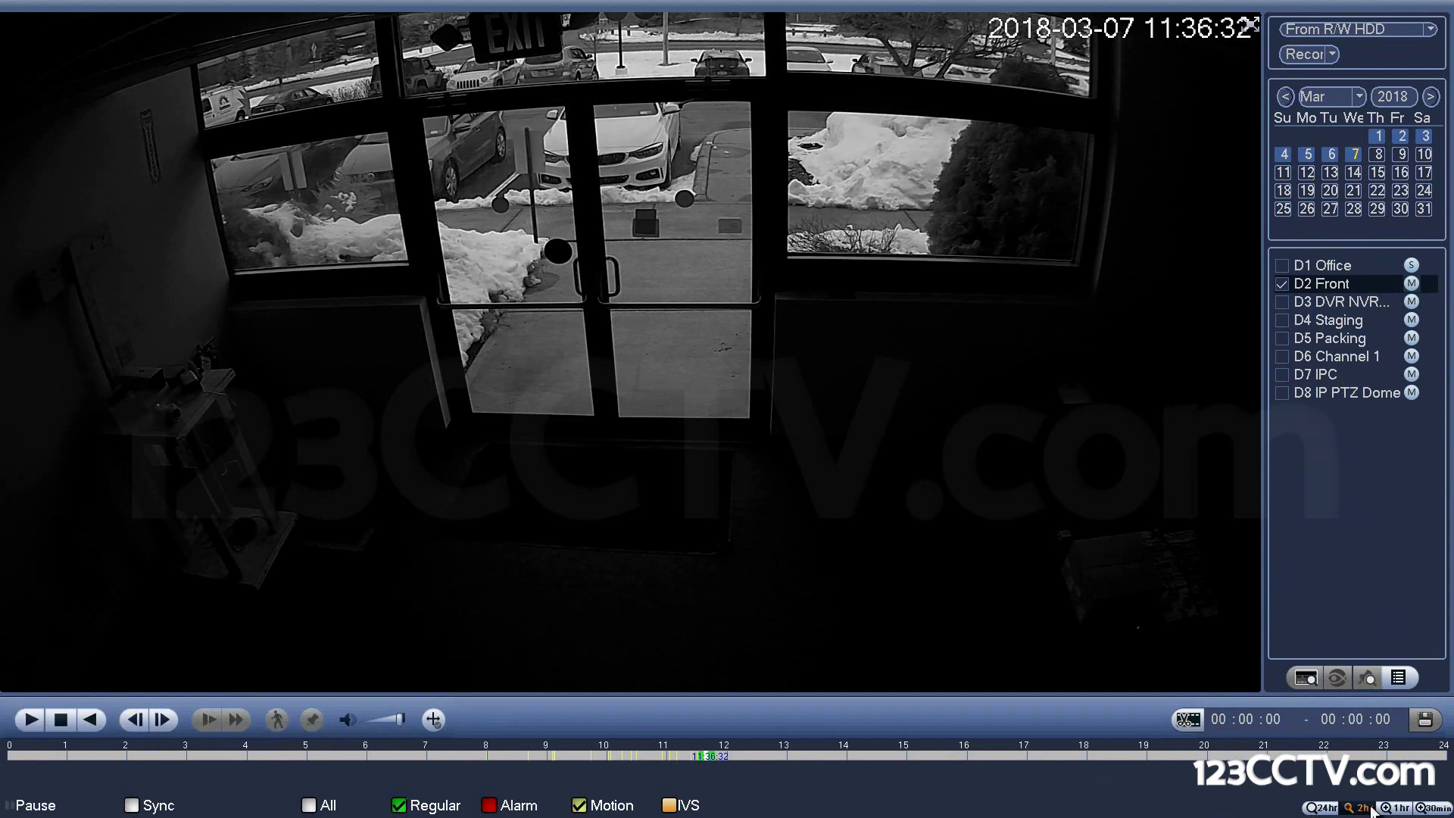
click(1433, 808)
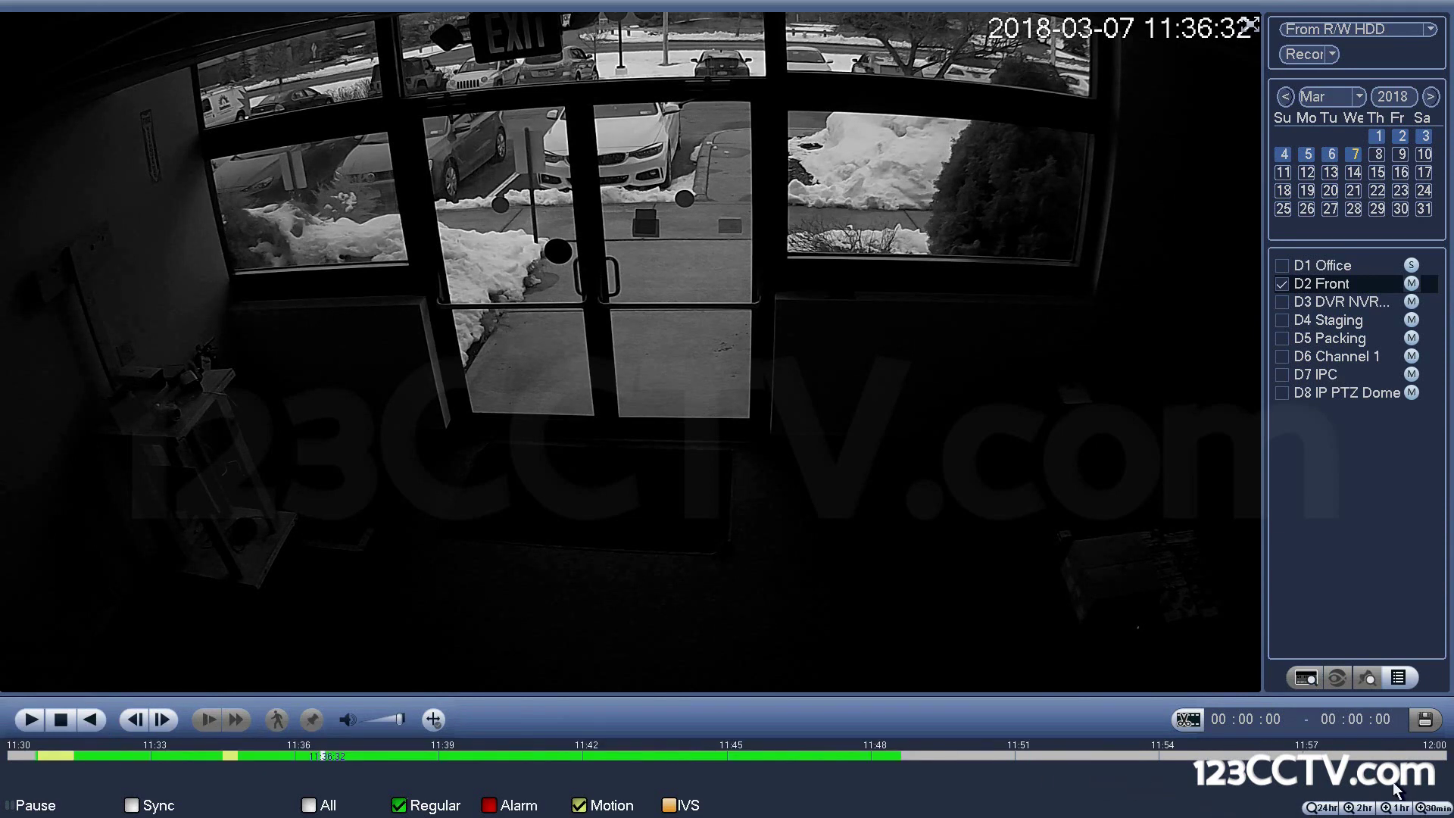
click(1363, 808)
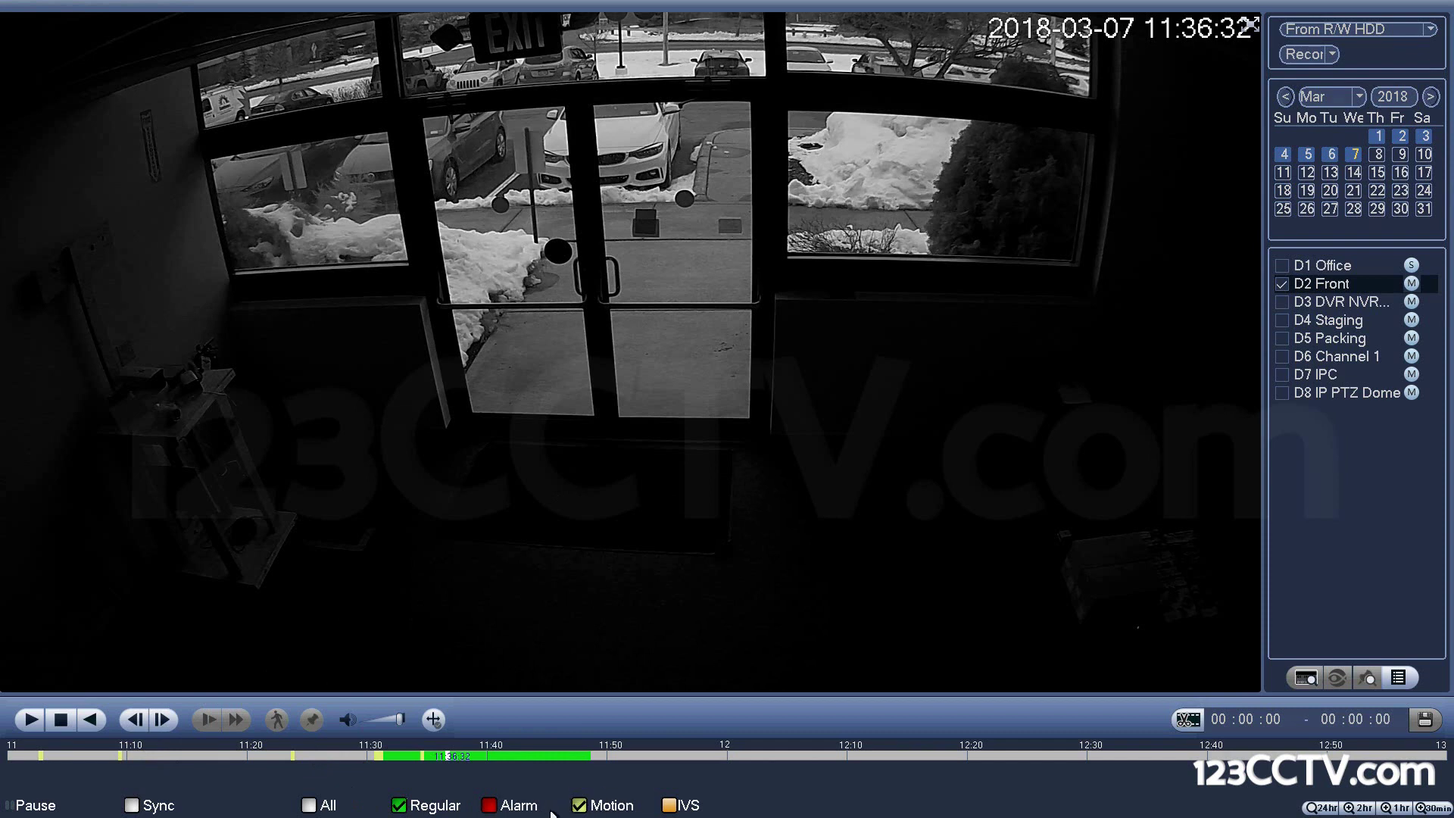
Play the D2 Front motion recordings at about 11:08, 11:23 and 11:30, and pause on the last one.
click(119, 758)
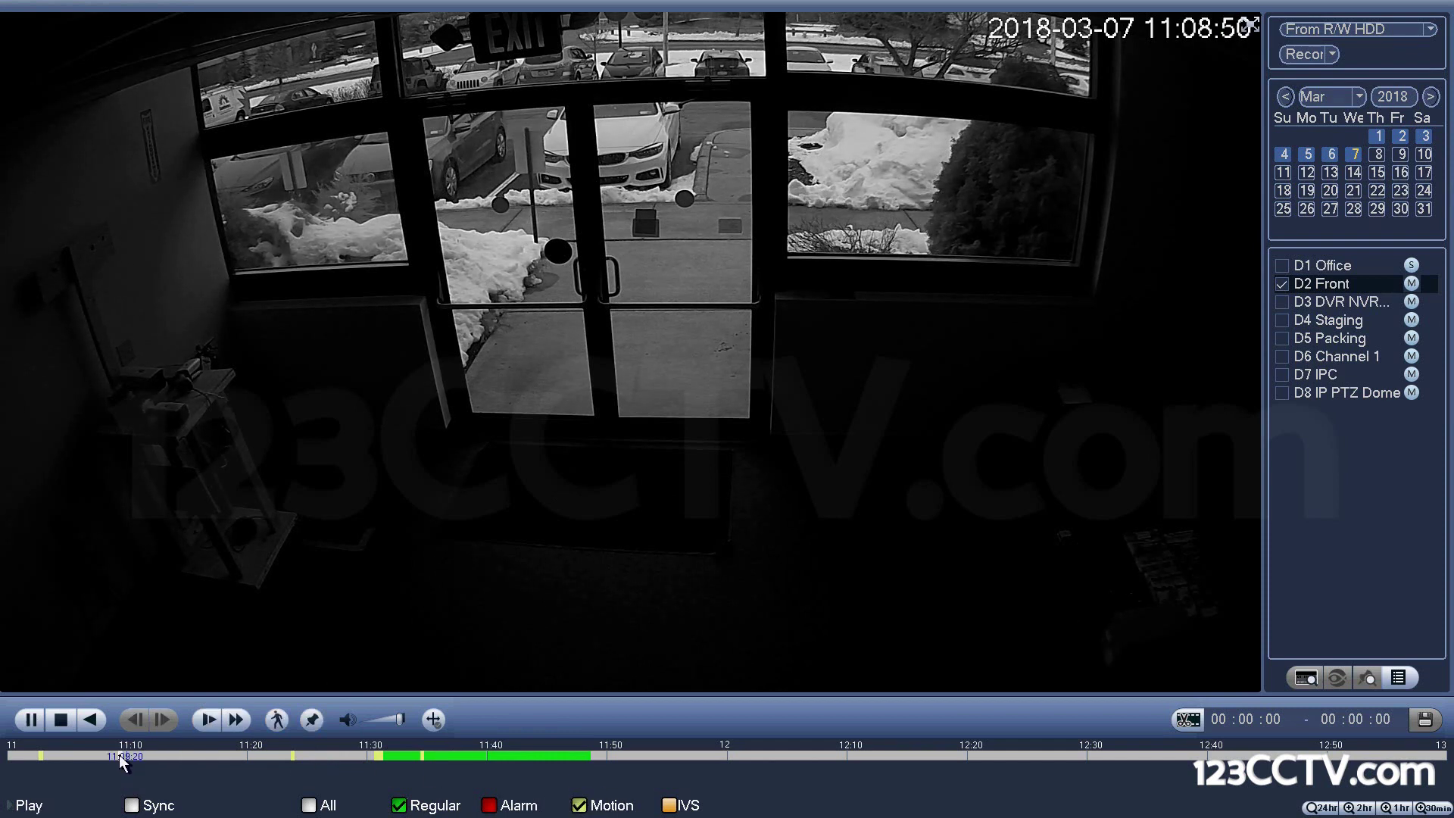
click(292, 756)
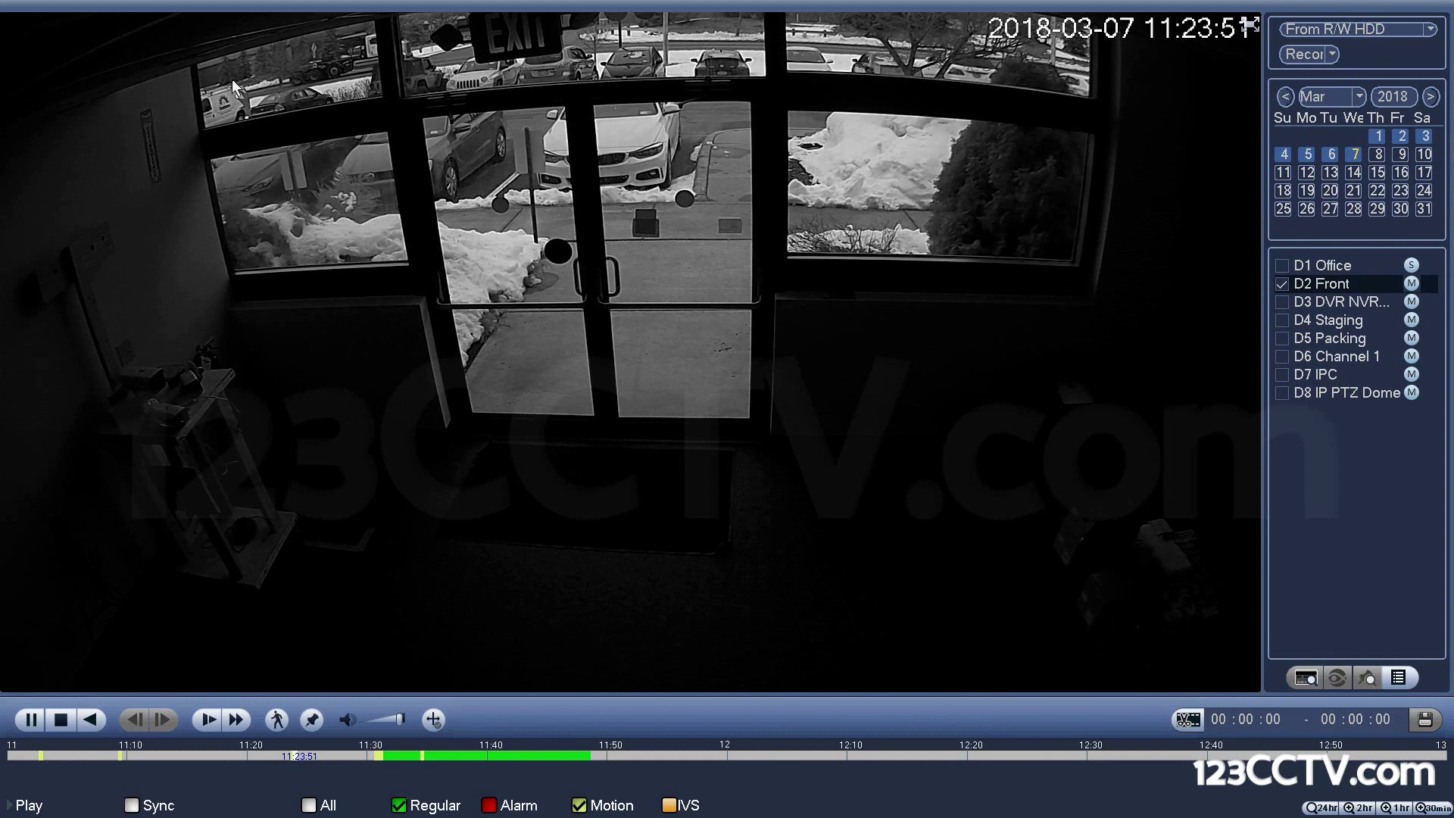
click(375, 756)
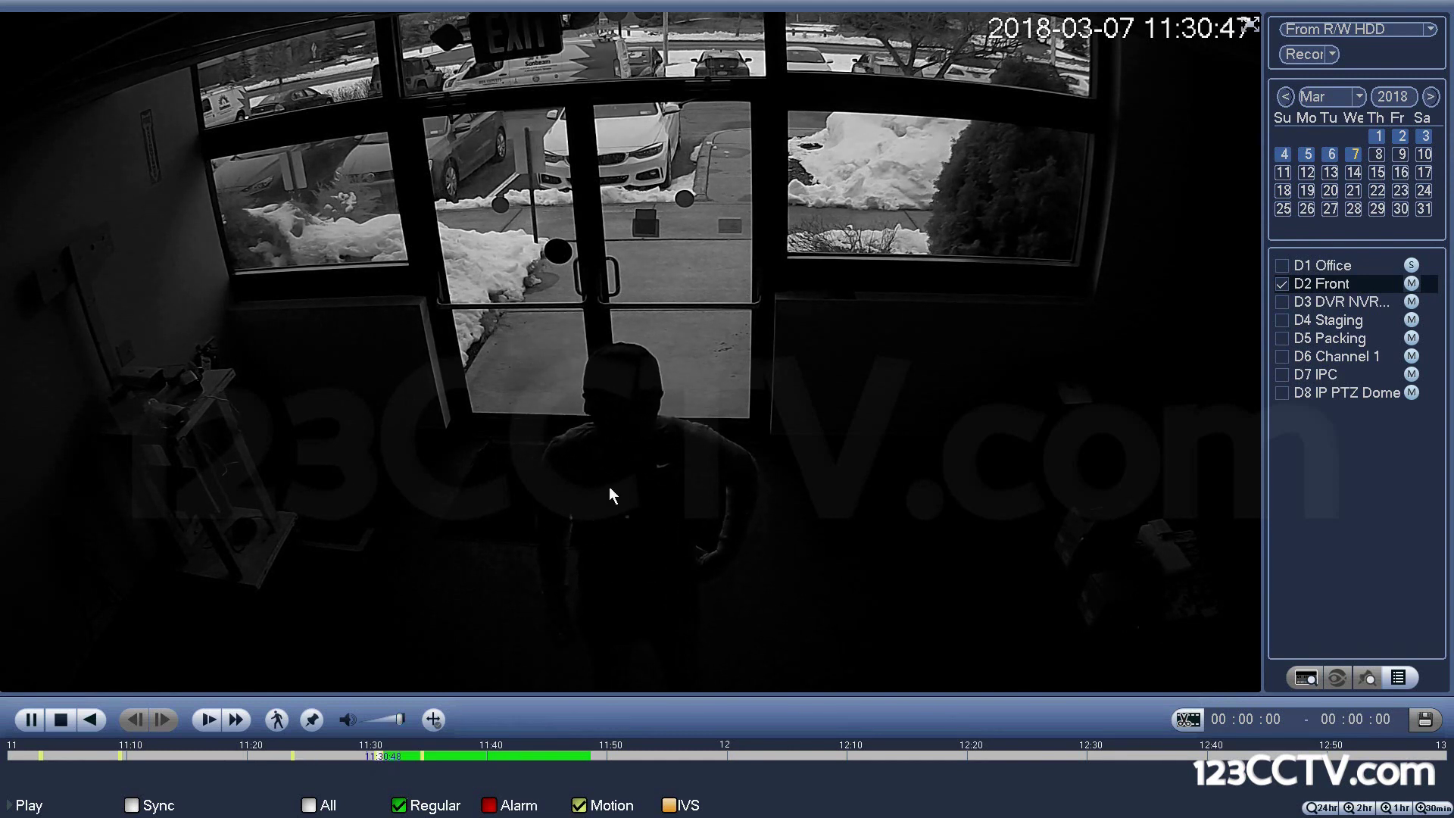
click(32, 720)
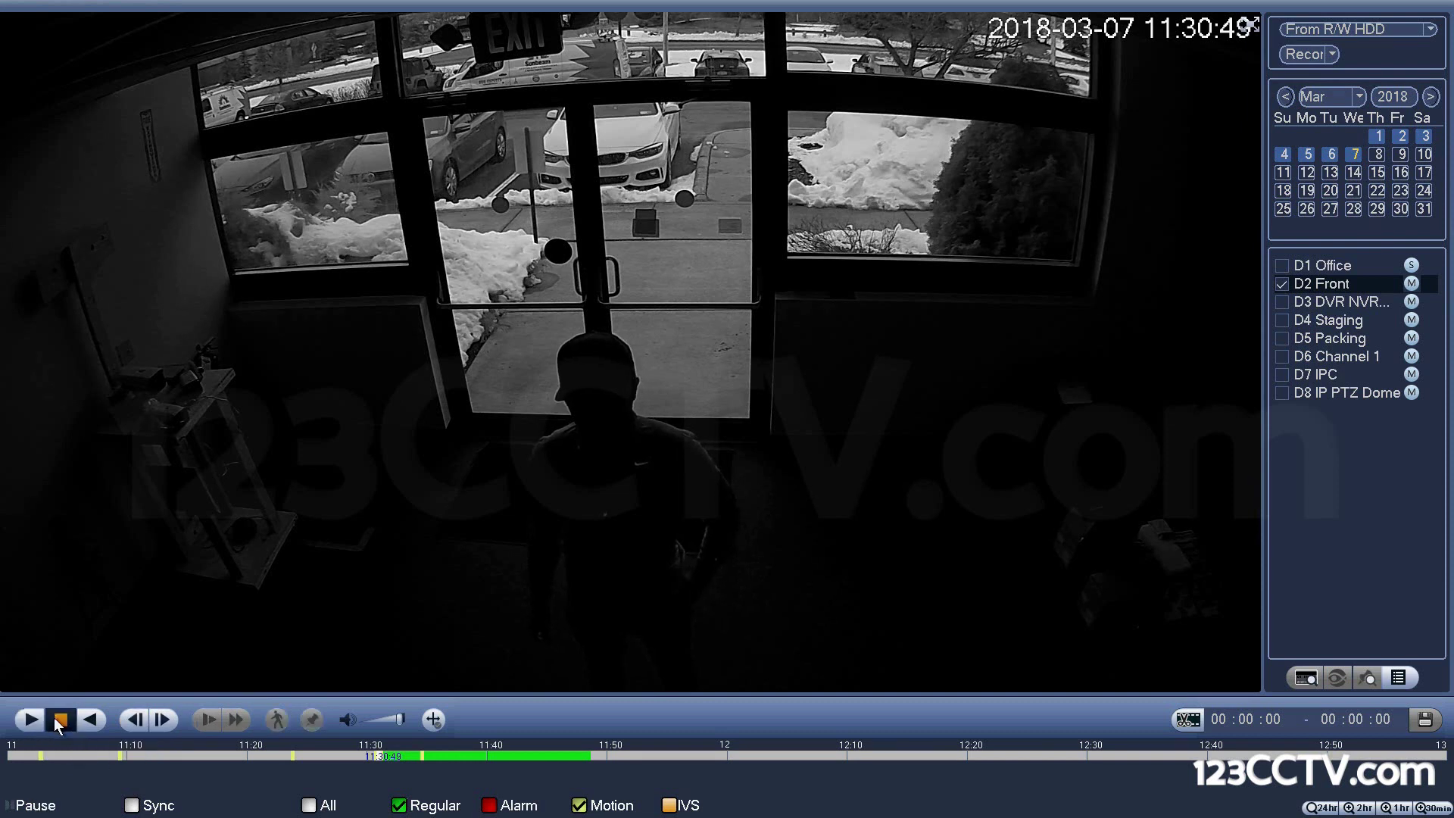
Play the D2 Front footage from about 11:02, and from about 10:54 at the 24-hour scale.
click(39, 757)
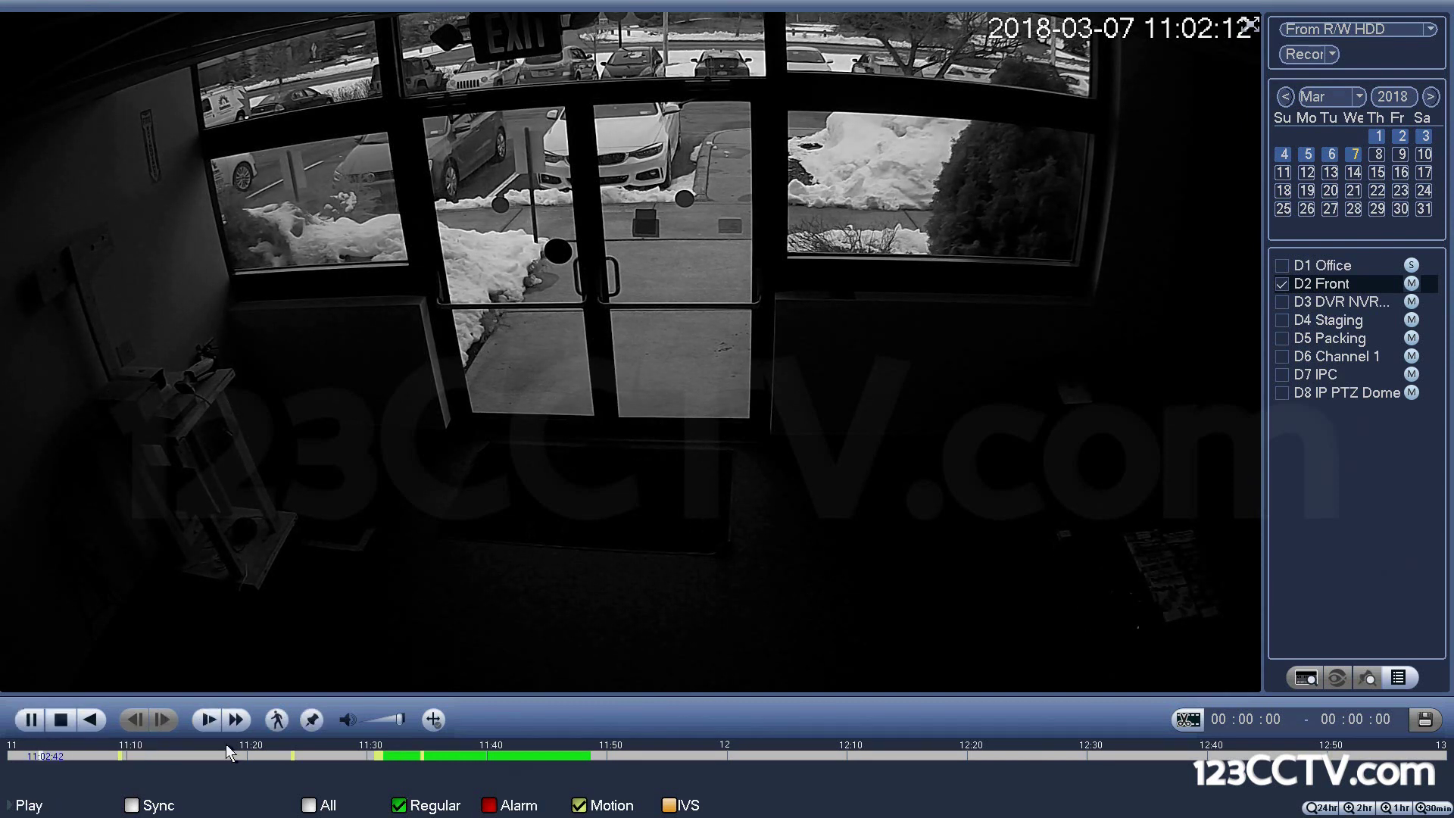
click(1329, 807)
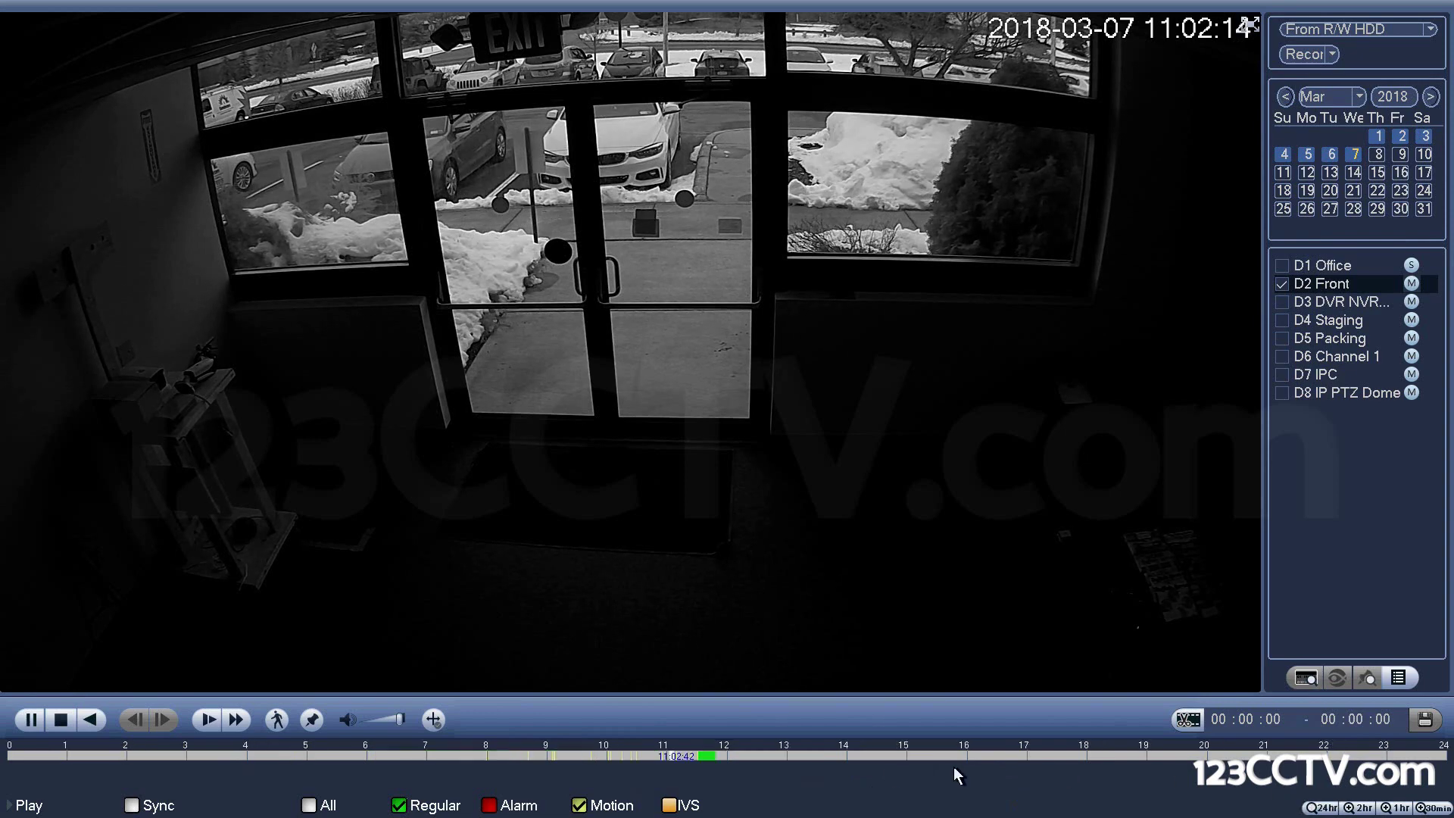
click(661, 755)
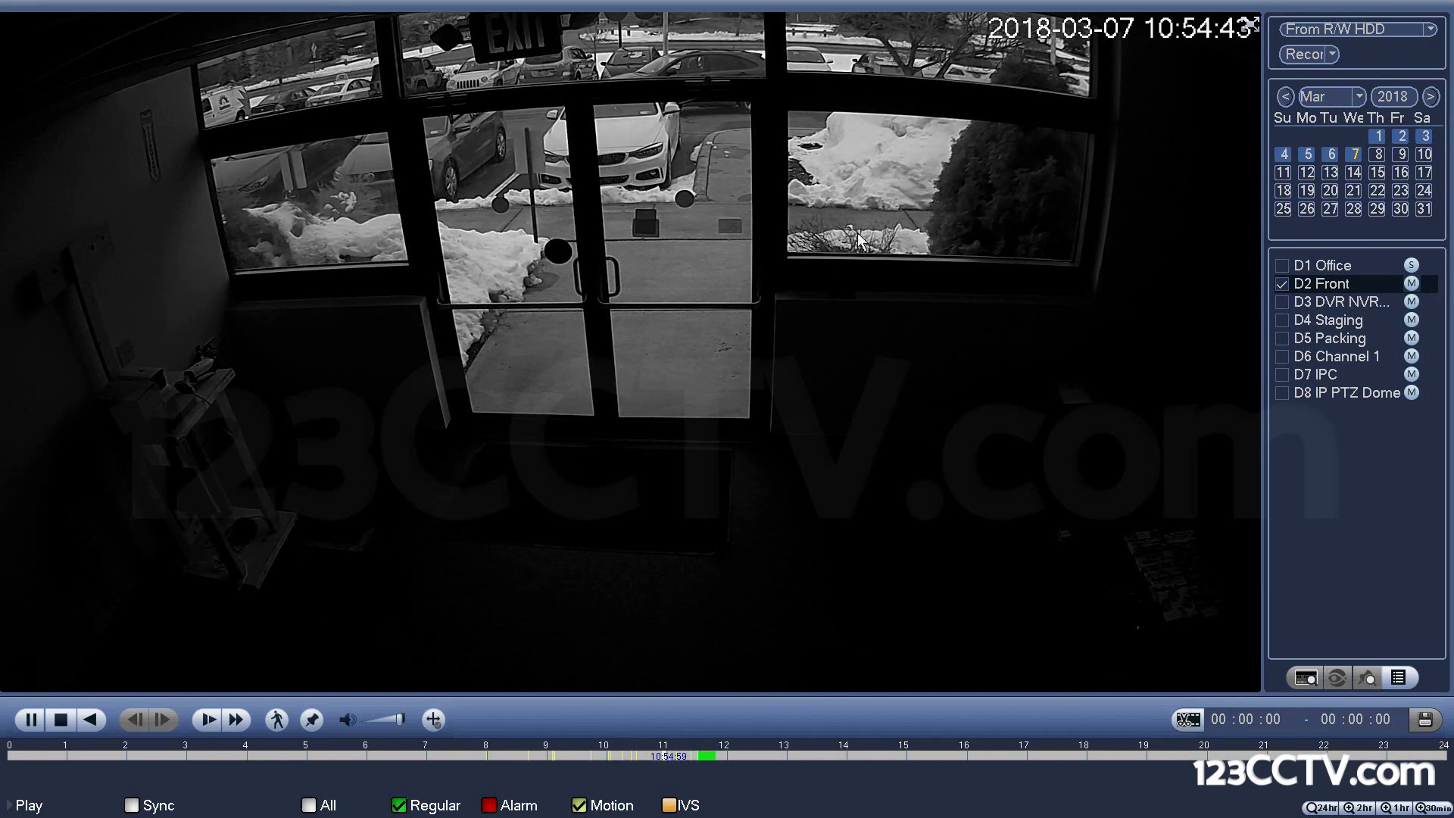
Check D2 Front's sub-stream timeline, and play its main-stream footage from about 10:54 at the 2-hour scale.
click(1419, 808)
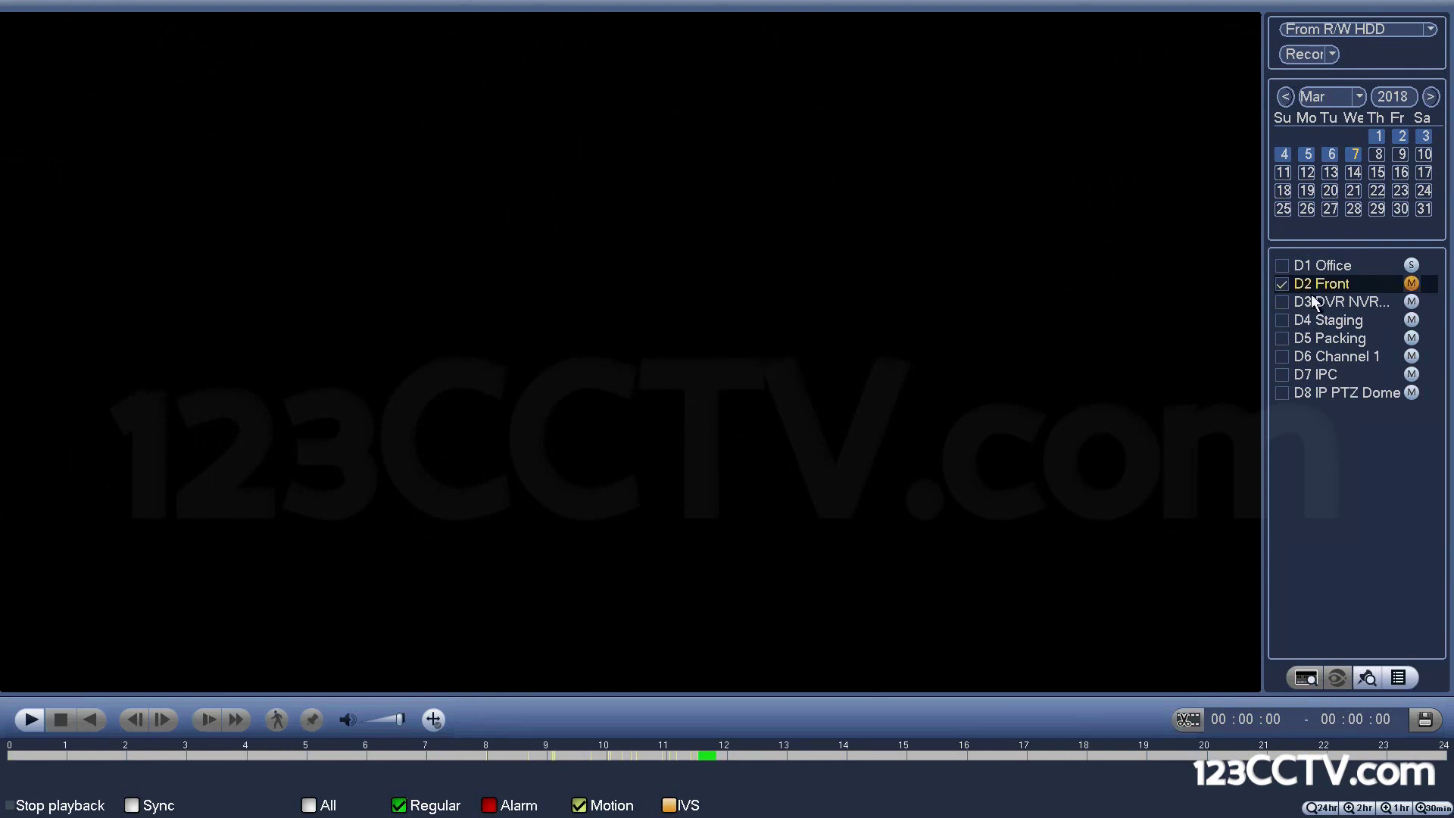
click(1411, 285)
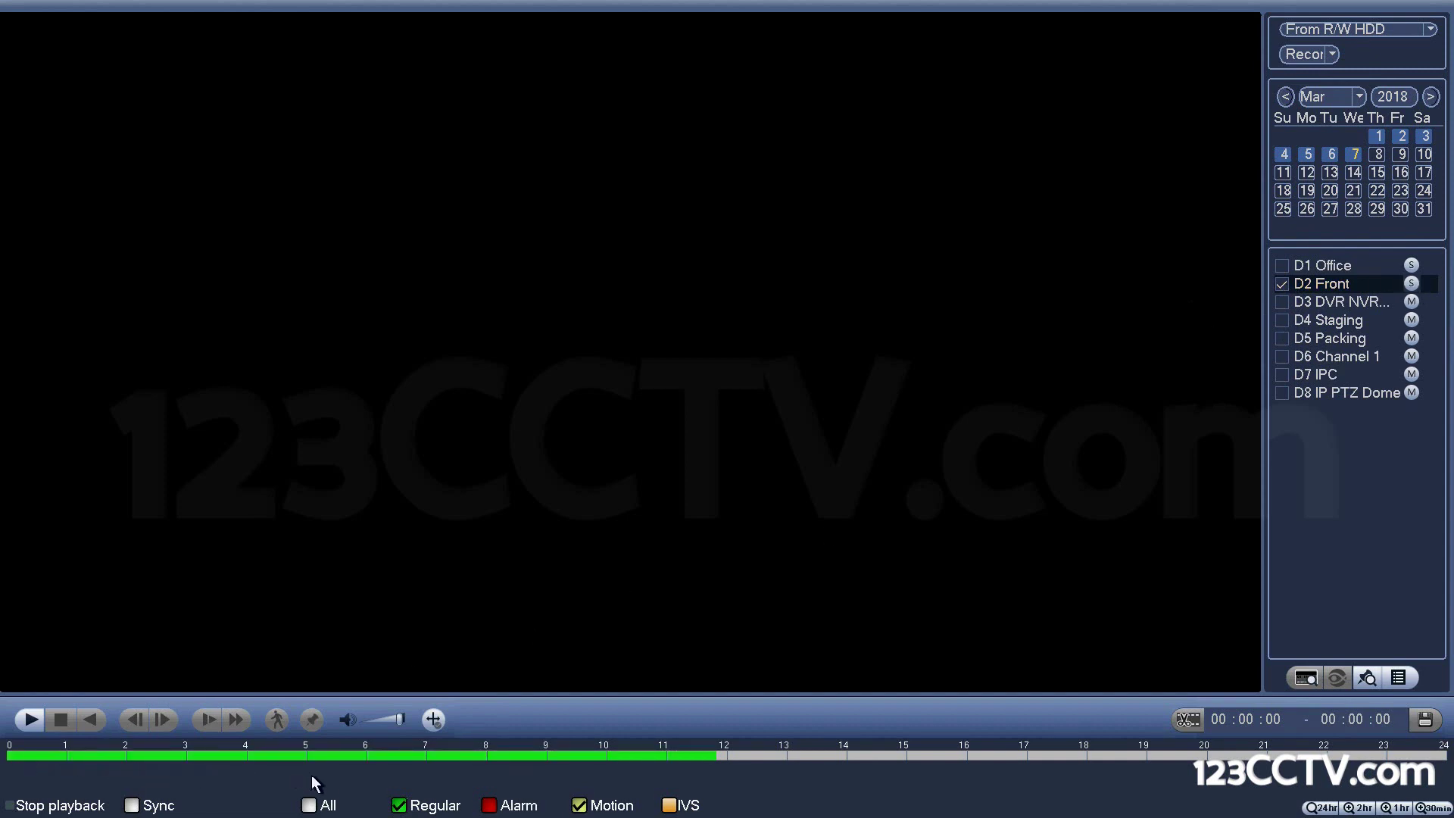
click(661, 754)
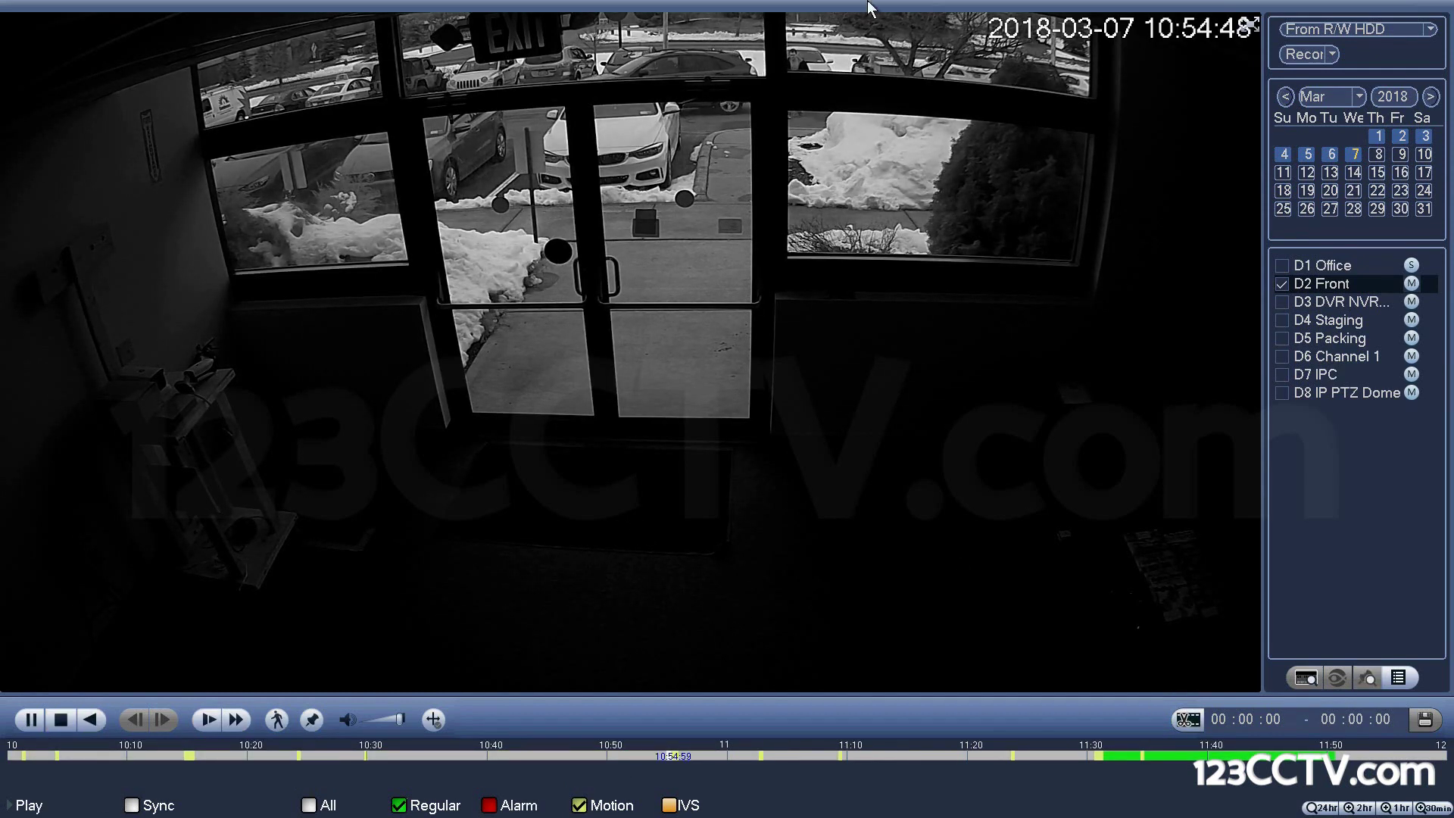
Digitally zoom and pan around the entrance doors in the D2 Front footage, and restore the full view, pausing at about 10:55.
drag(382, 28, 901, 186)
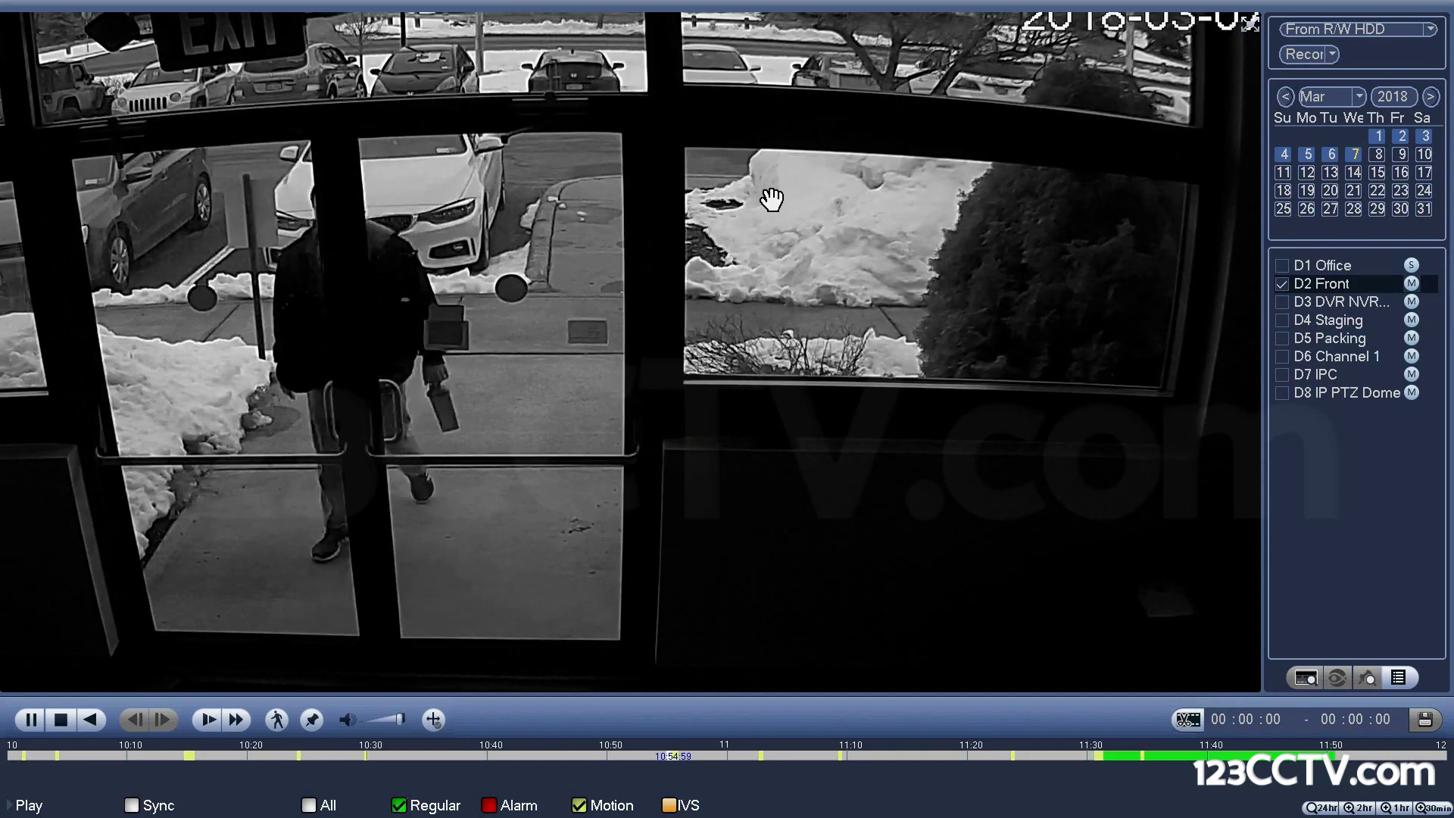
drag(132, 187, 692, 258)
right_click(603, 212)
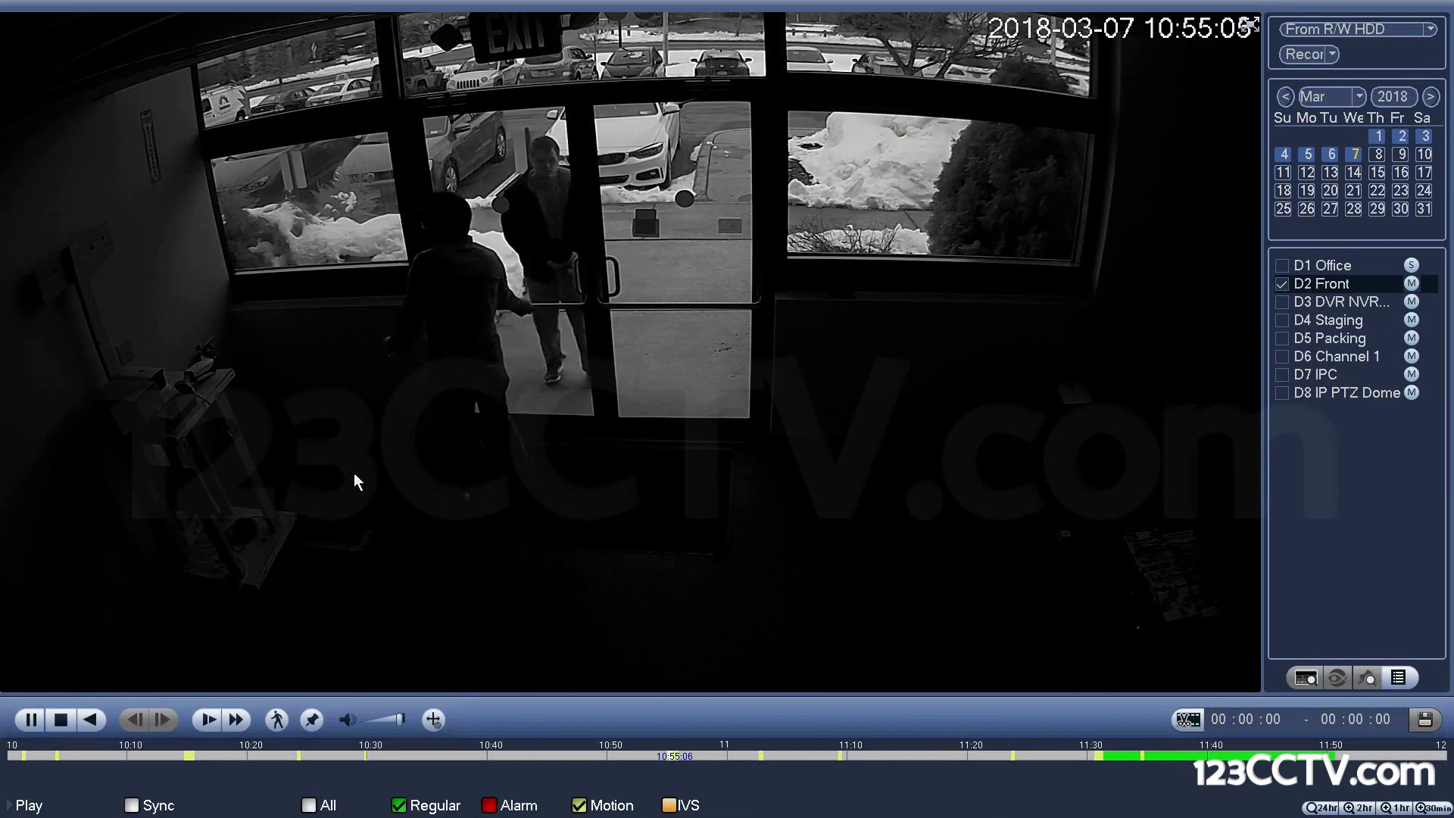
click(43, 719)
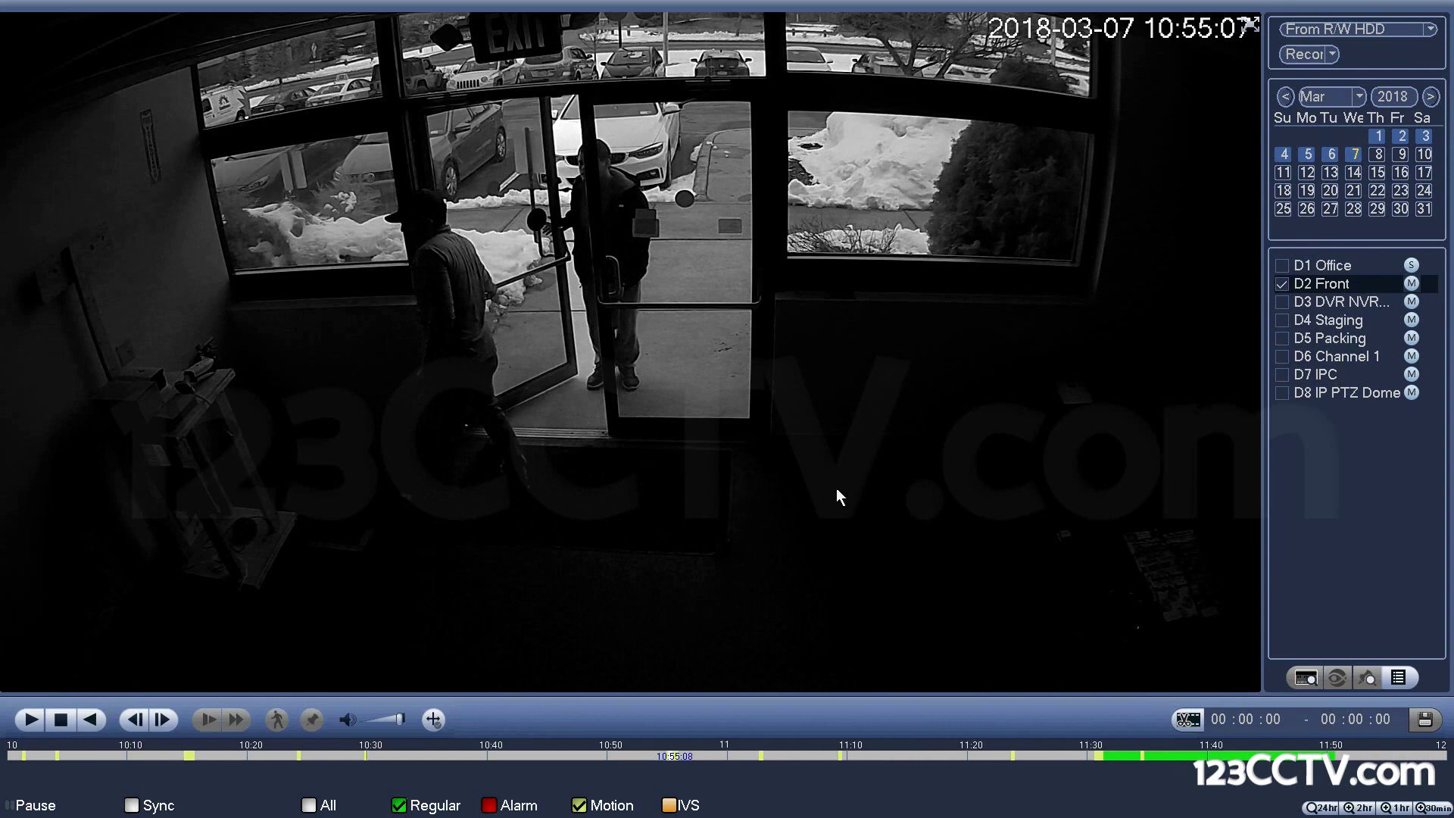